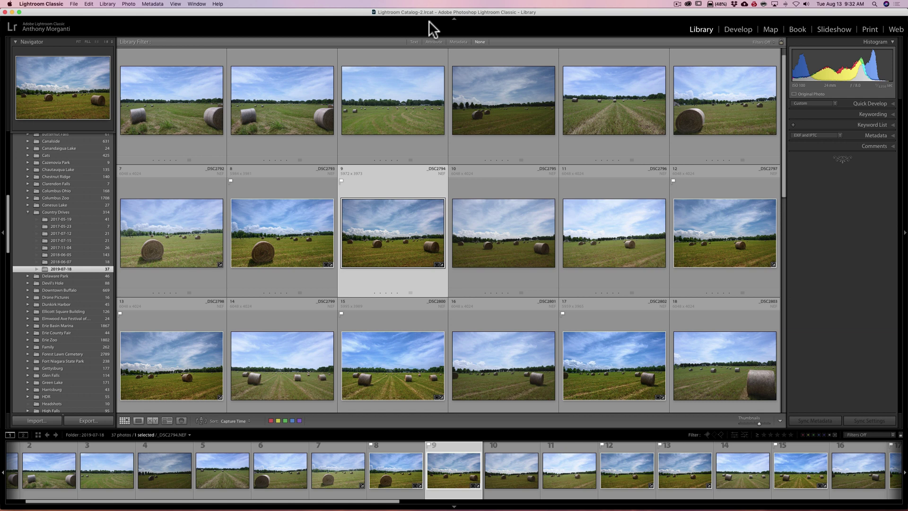
# Open the export settings for the selected photo, keep JPEG format, then cancel the export.
pyautogui.press('super+shift+e')
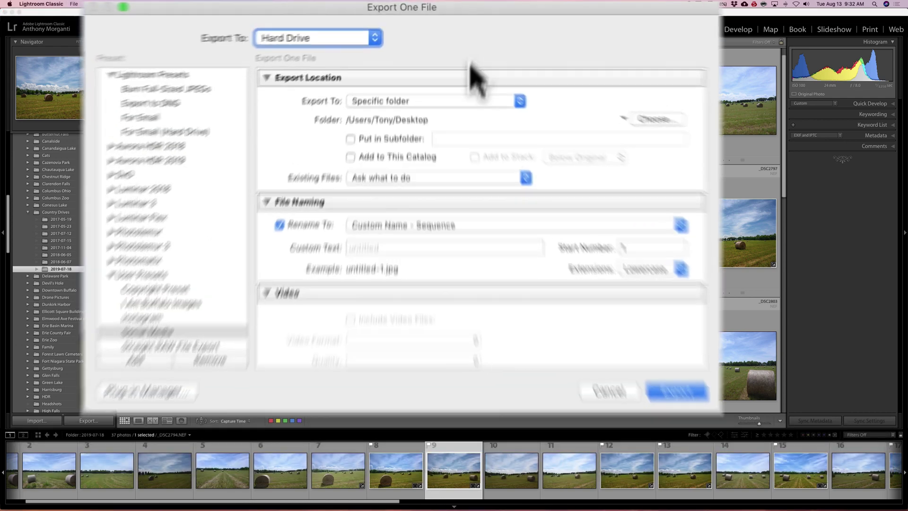
pyautogui.scroll(-8, 459, 186)
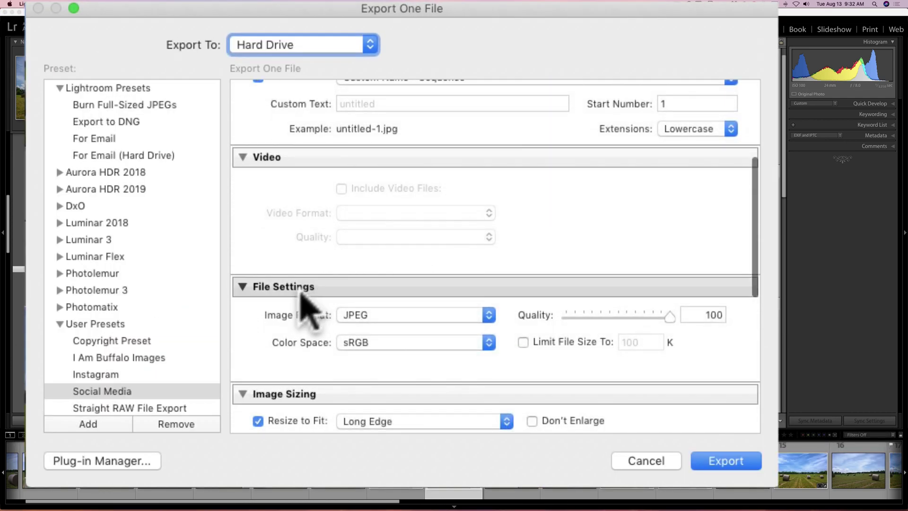
pyautogui.click(488, 315)
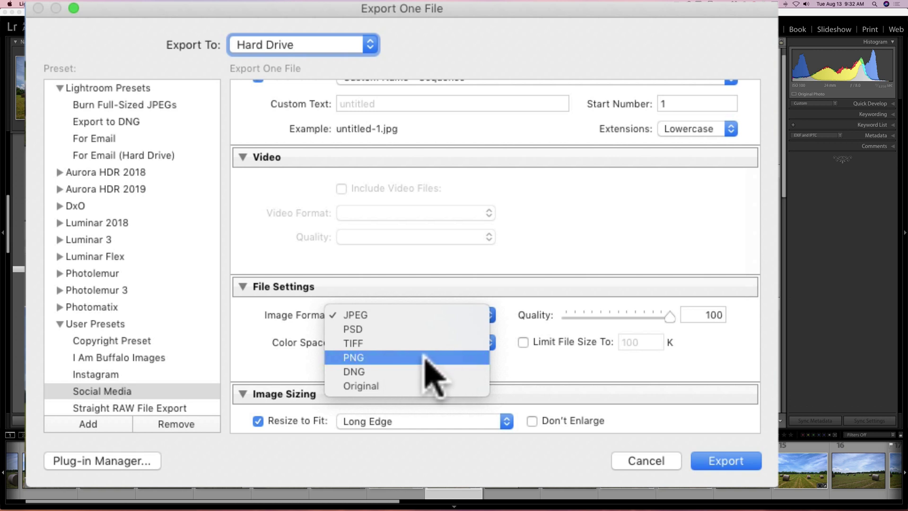
pyautogui.click(541, 368)
pyautogui.click(644, 462)
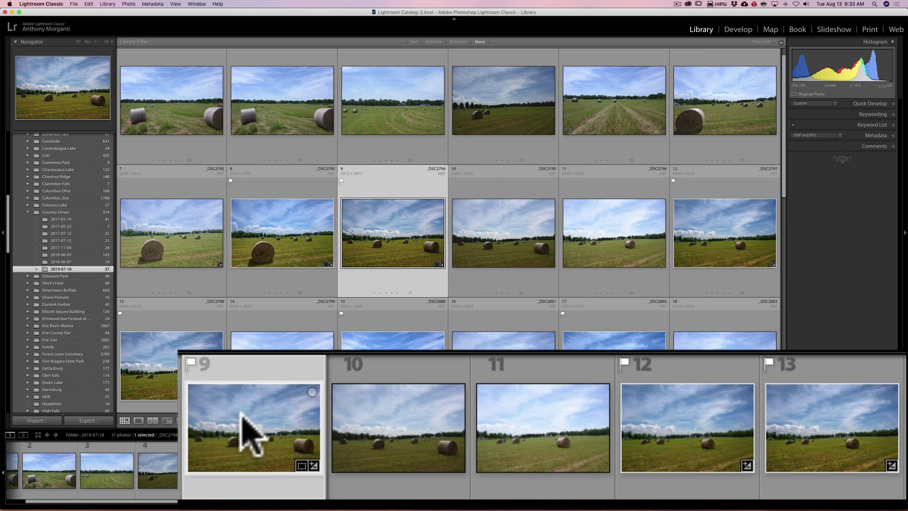
# Select photo 9 in the grid and scroll the view down and back up.
pyautogui.moveTo(242, 415)
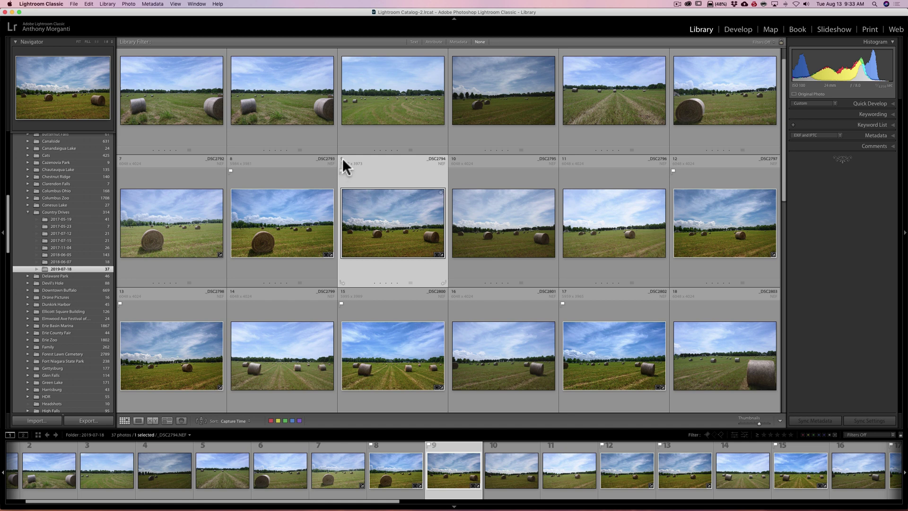
pyautogui.click(375, 207)
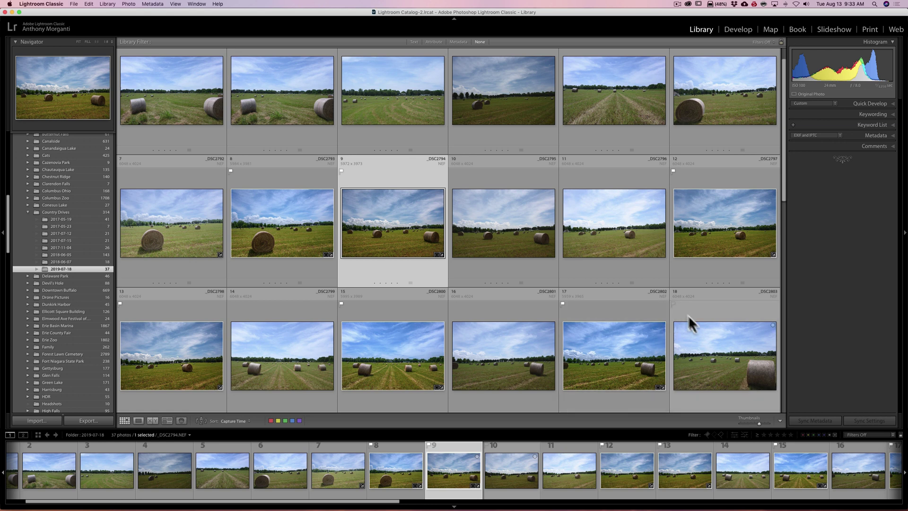
pyautogui.scroll(-3, 788, 479)
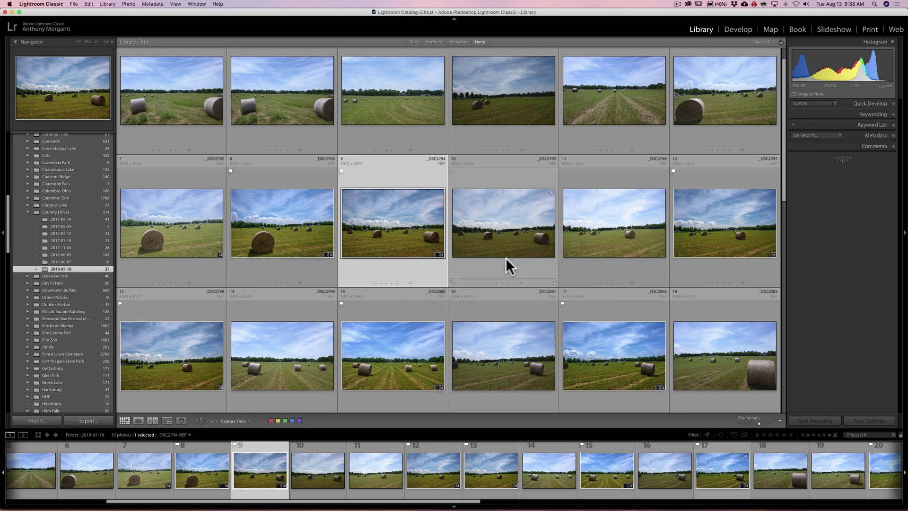
pyautogui.scroll(1, 272, 456)
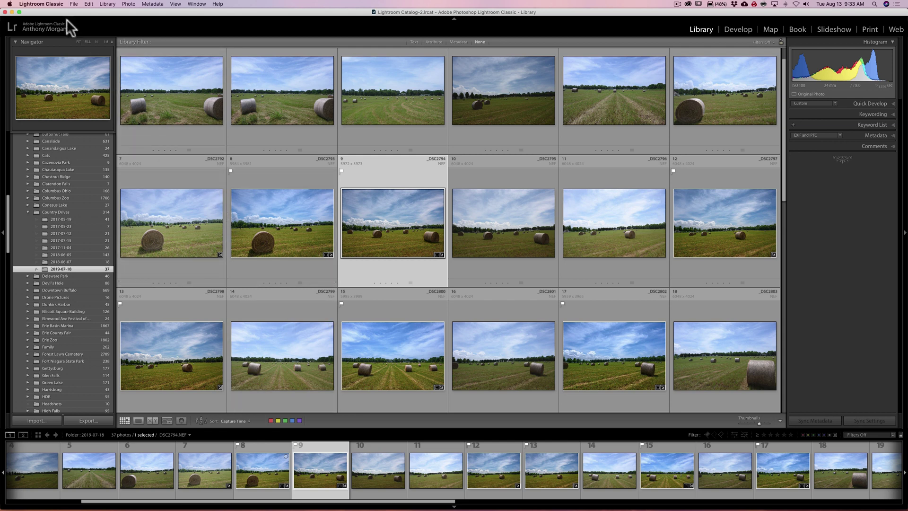
pyautogui.click(50, 4)
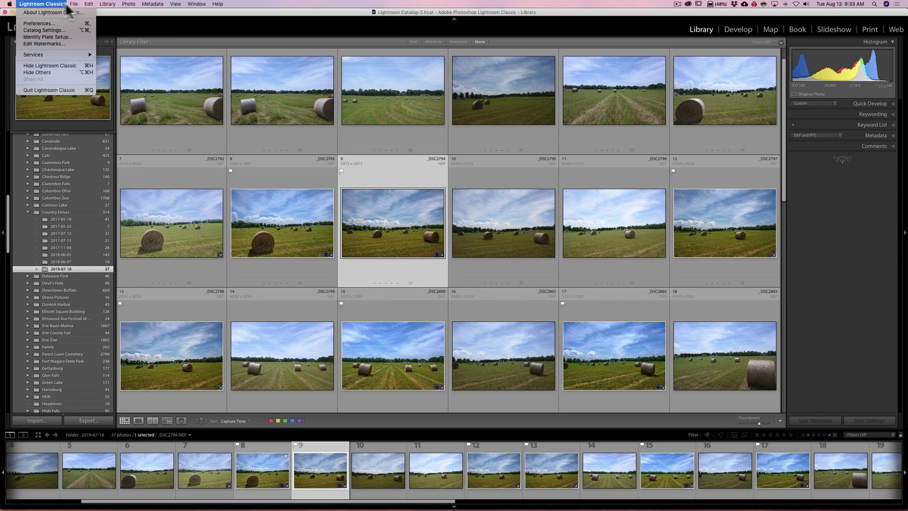
pyautogui.click(49, 24)
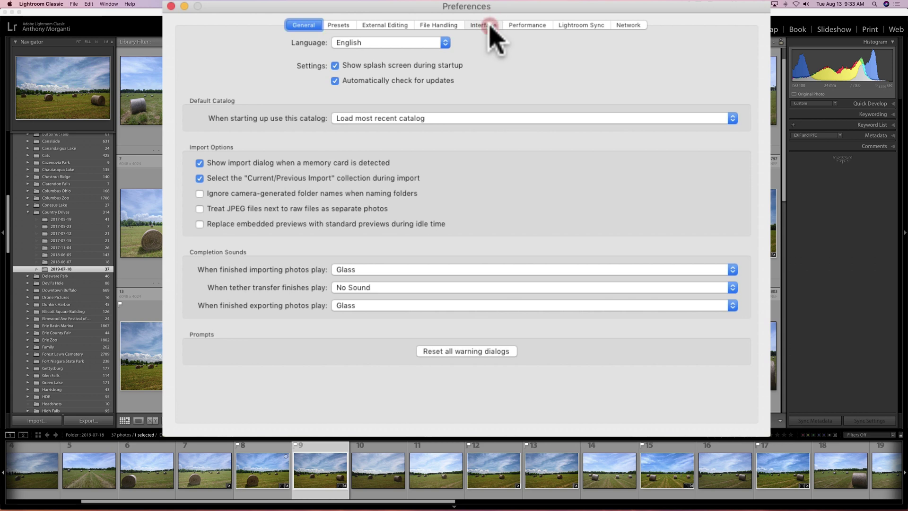
pyautogui.click(491, 28)
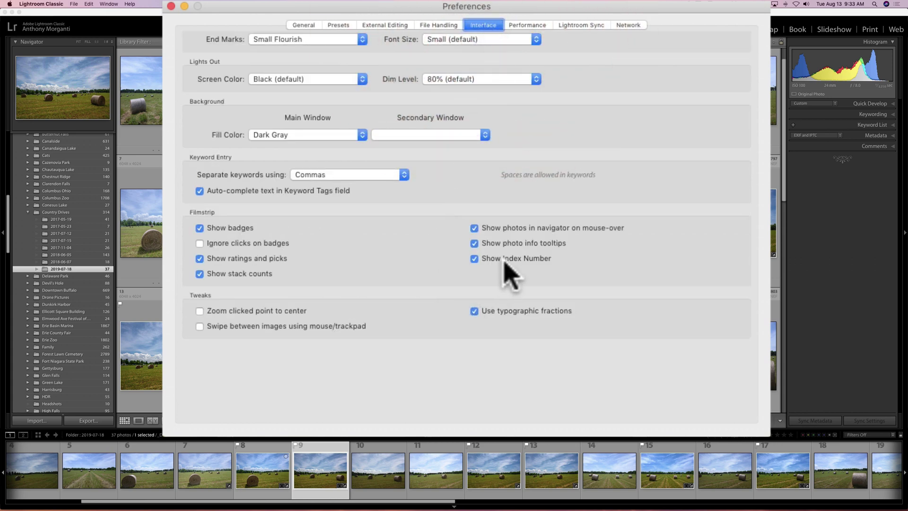
pyautogui.click(474, 259)
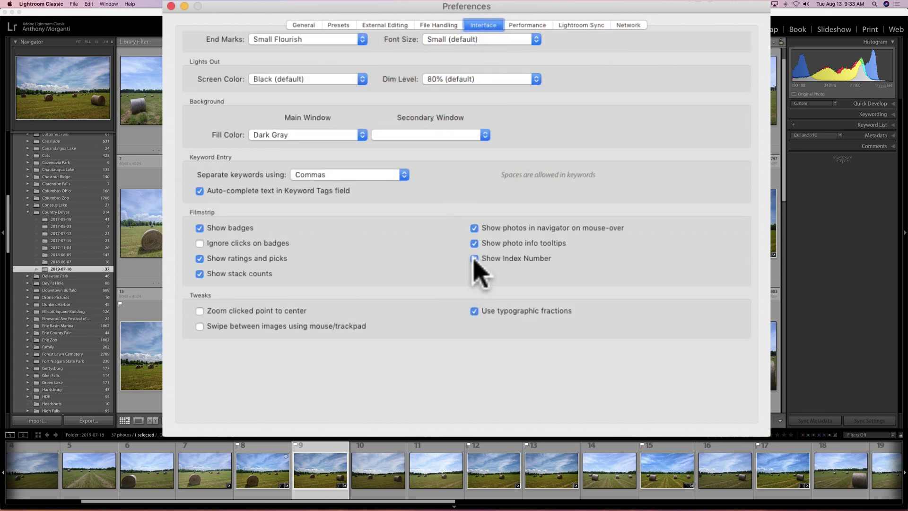
pyautogui.click(474, 259)
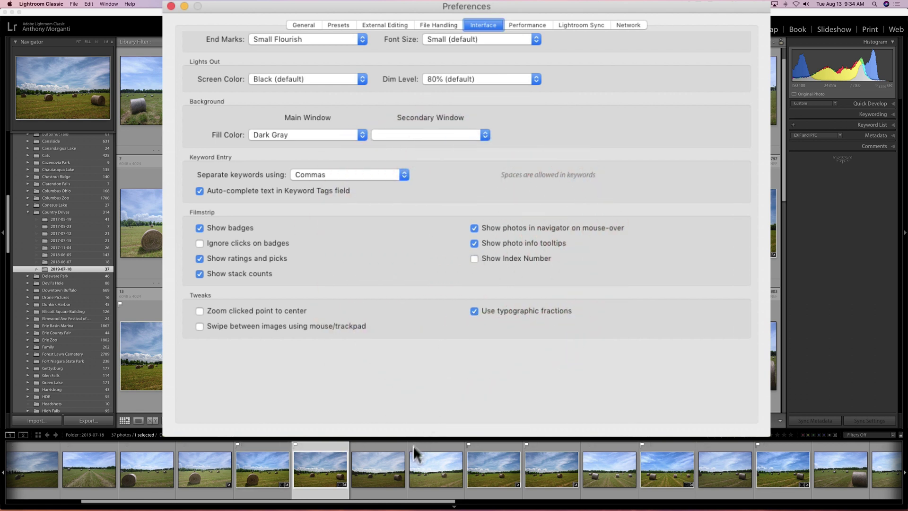
pyautogui.click(473, 258)
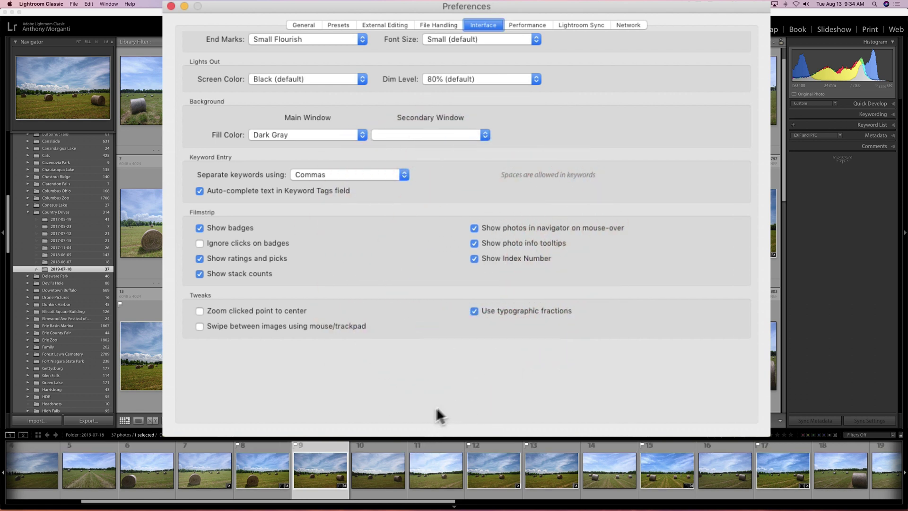
pyautogui.click(171, 5)
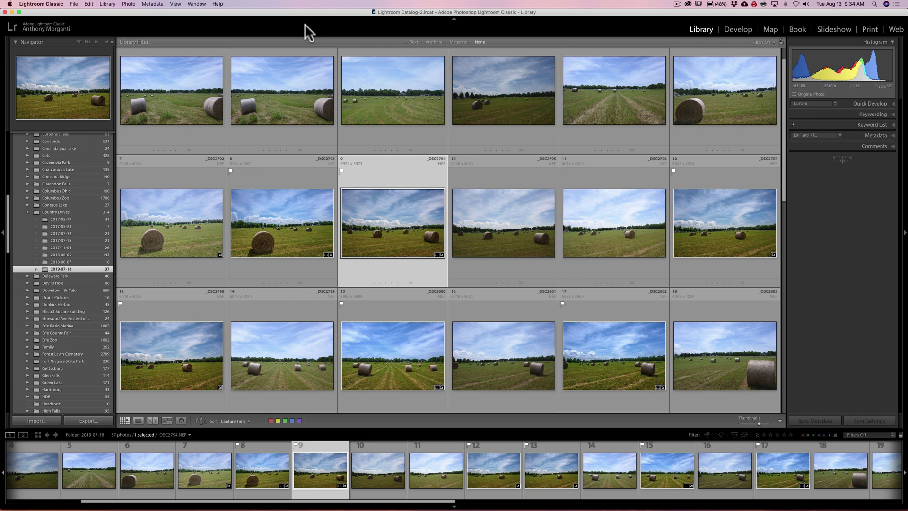
# Open Preferences from the Lightroom Classic menu and show the Performance graphics processor choices.
pyautogui.click(35, 4)
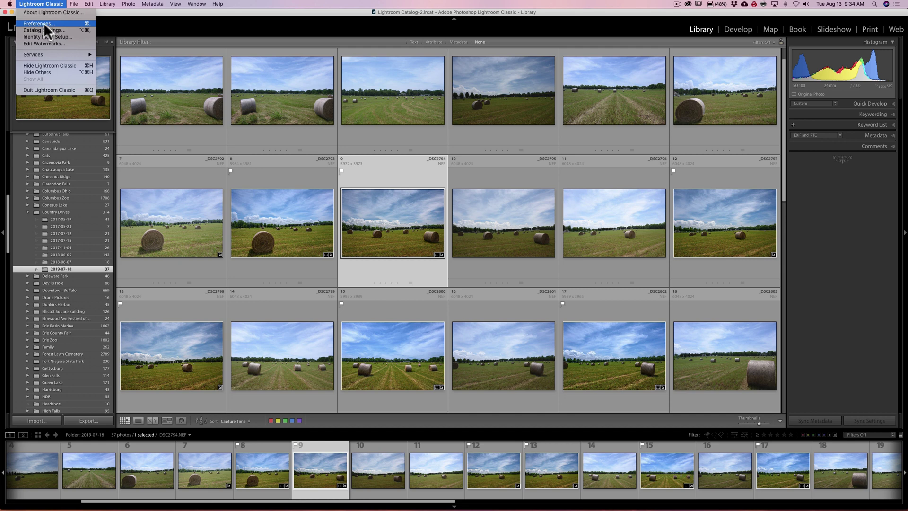
pyautogui.moveTo(71, 5)
pyautogui.click(47, 23)
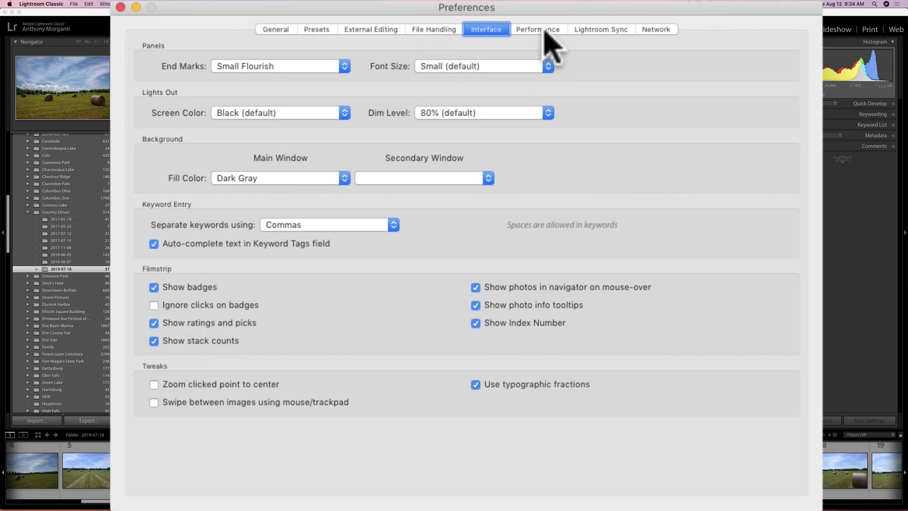
pyautogui.click(544, 29)
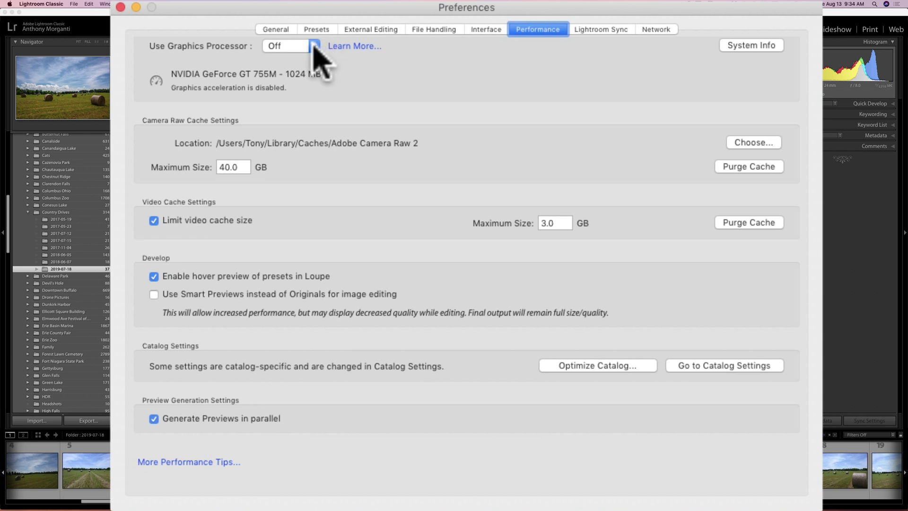
pyautogui.click(315, 47)
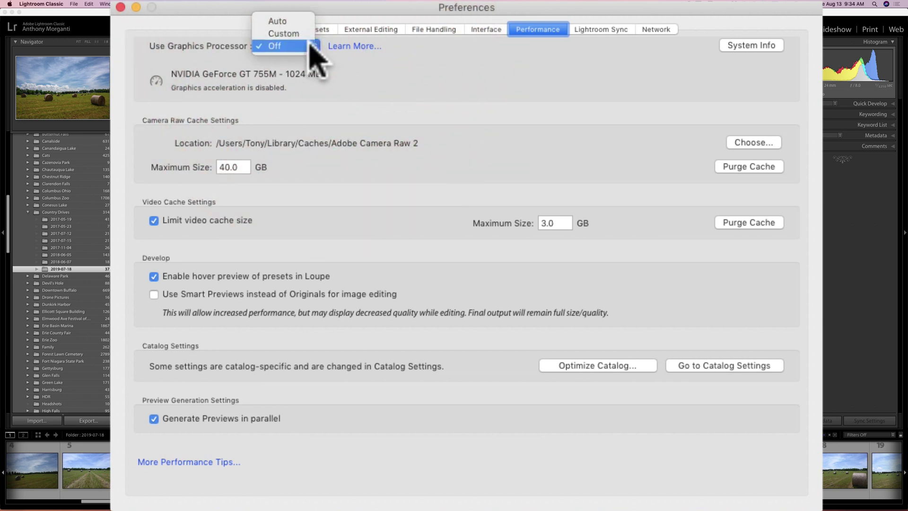
# Set Use Graphics Processor to Custom, enable GPU for image processing, and close Preferences.
pyautogui.click(301, 36)
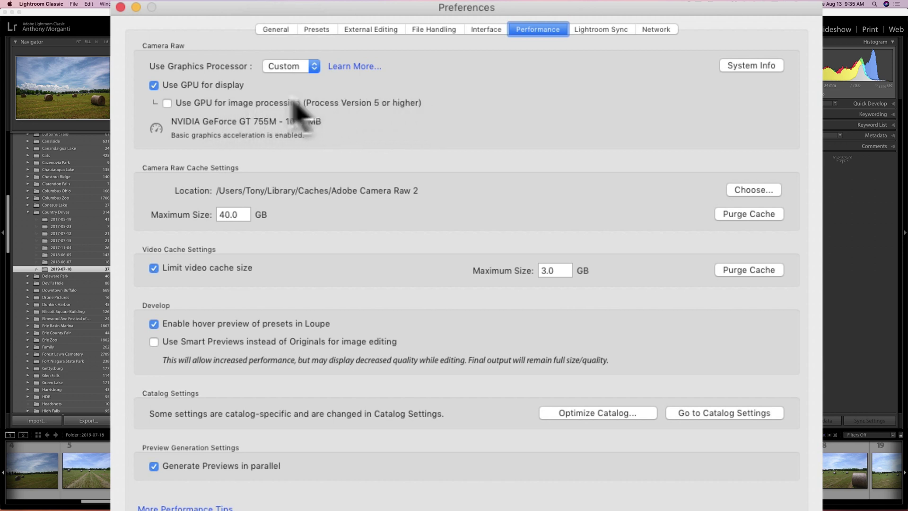
pyautogui.click(167, 103)
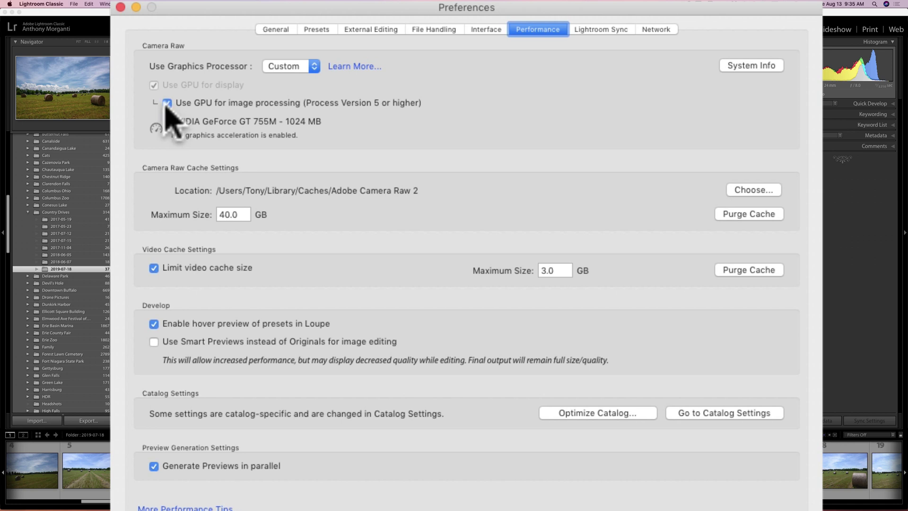
pyautogui.click(167, 103)
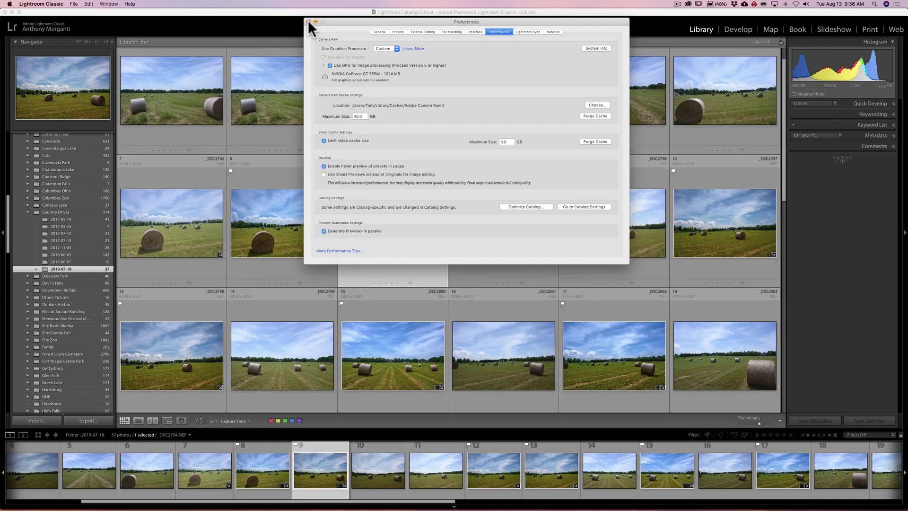
pyautogui.click(120, 7)
# Open _DSC2794.NEF in Develop and keep its process version at Version 5 (Current).
pyautogui.click(737, 29)
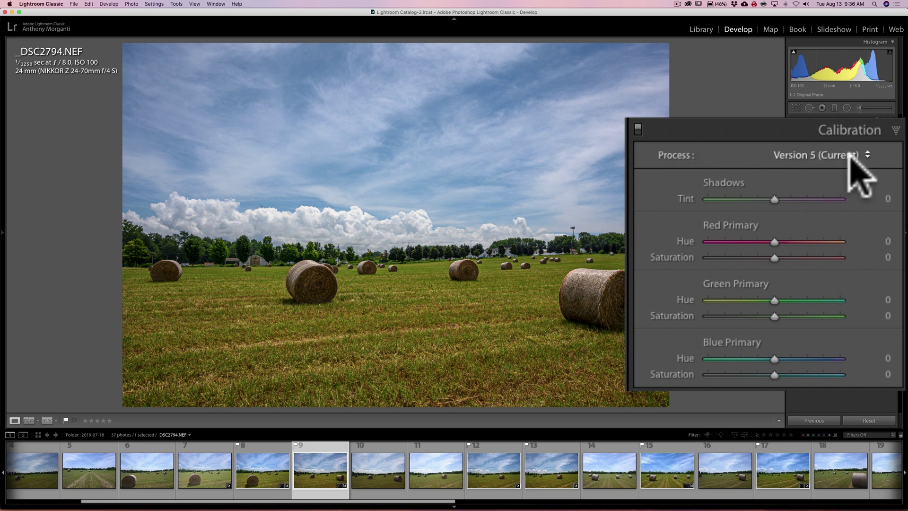
pyautogui.click(869, 152)
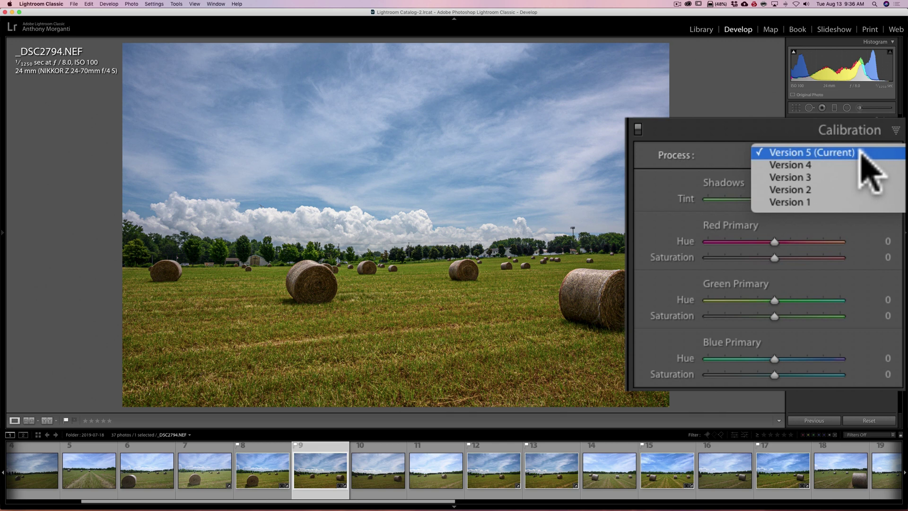
pyautogui.click(860, 152)
pyautogui.click(861, 152)
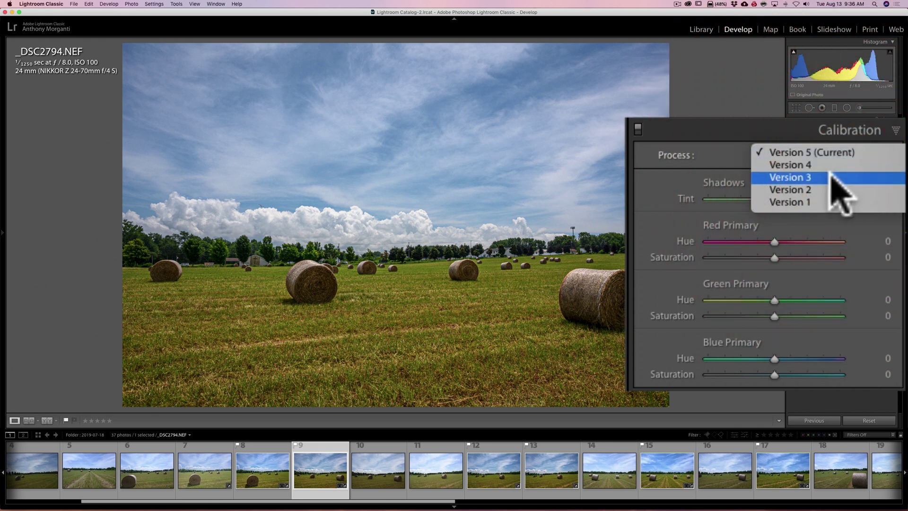
pyautogui.click(860, 151)
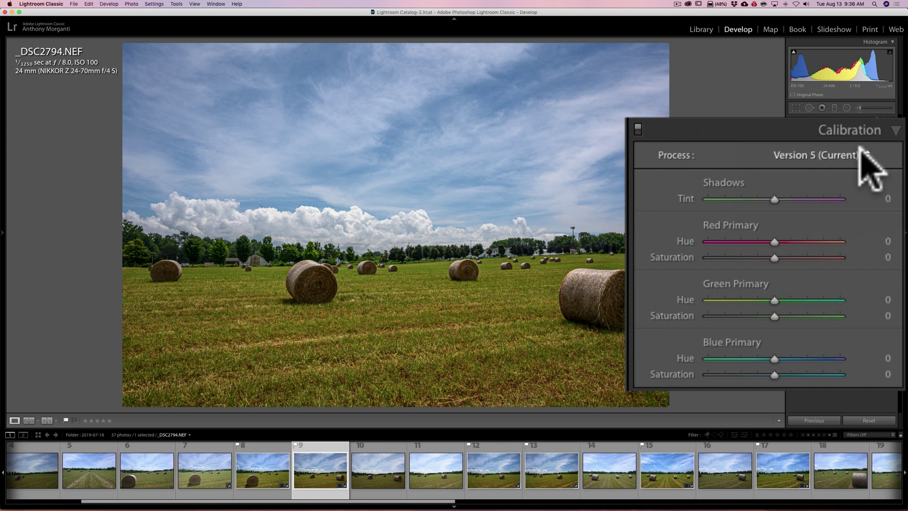
pyautogui.click(860, 151)
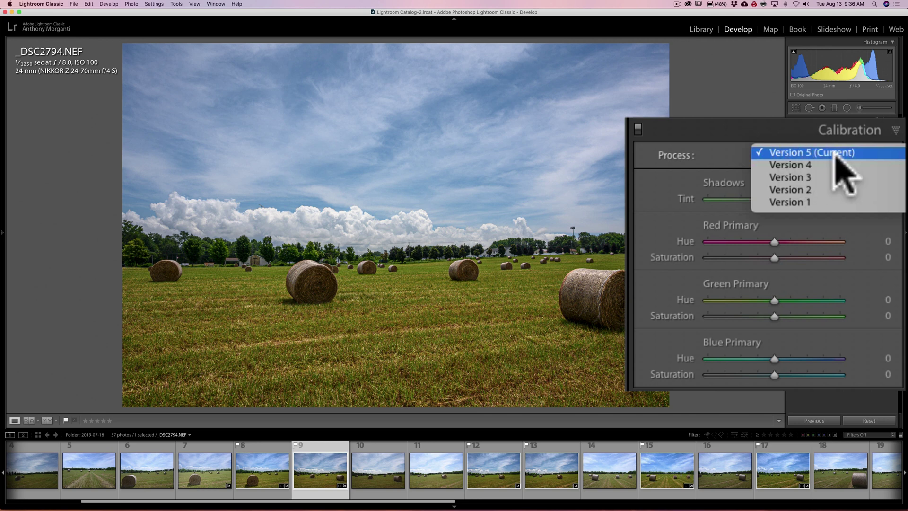
pyautogui.click(814, 152)
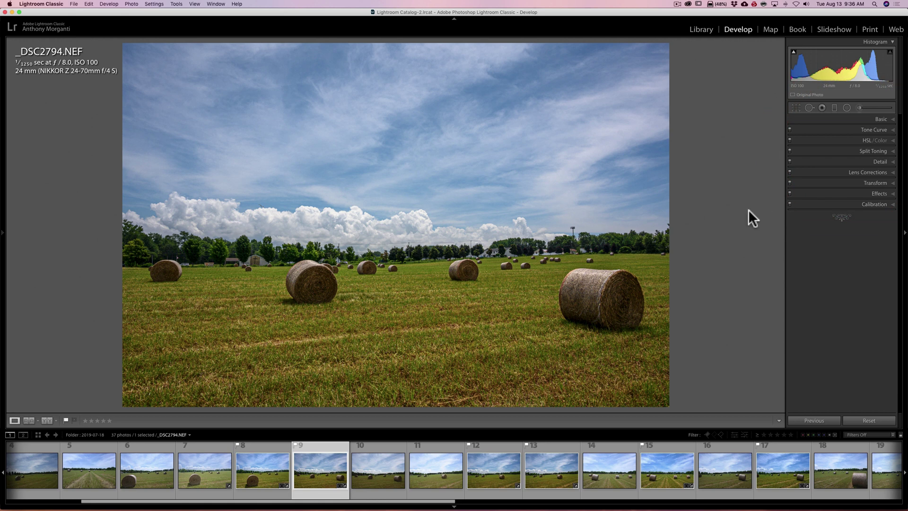
# Return to Library with G and bring up the Animals of Forest Lawn collection's options.
pyautogui.press('g')
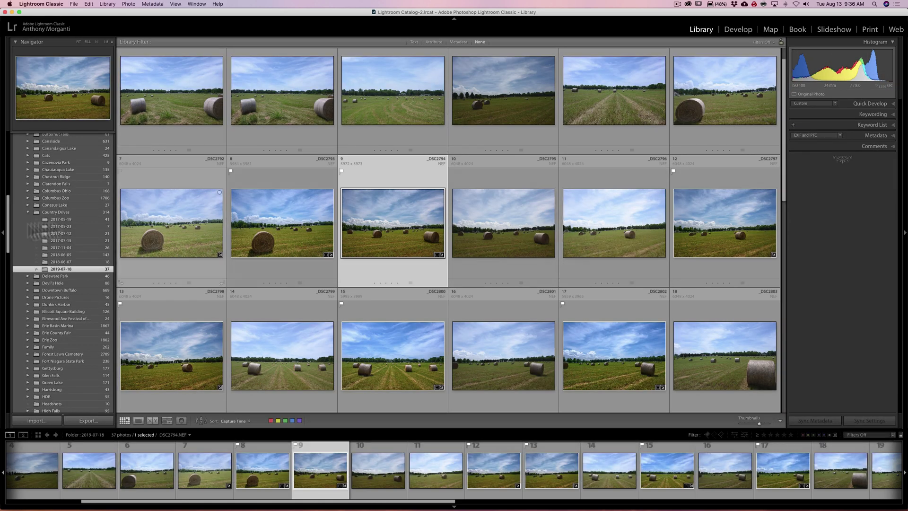
pyautogui.scroll(-15, 64, 226)
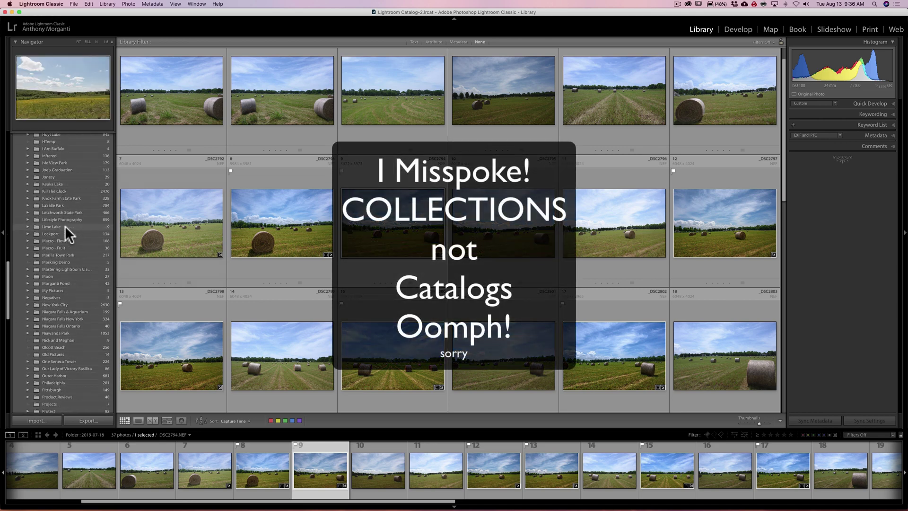
pyautogui.scroll(-10, 64, 225)
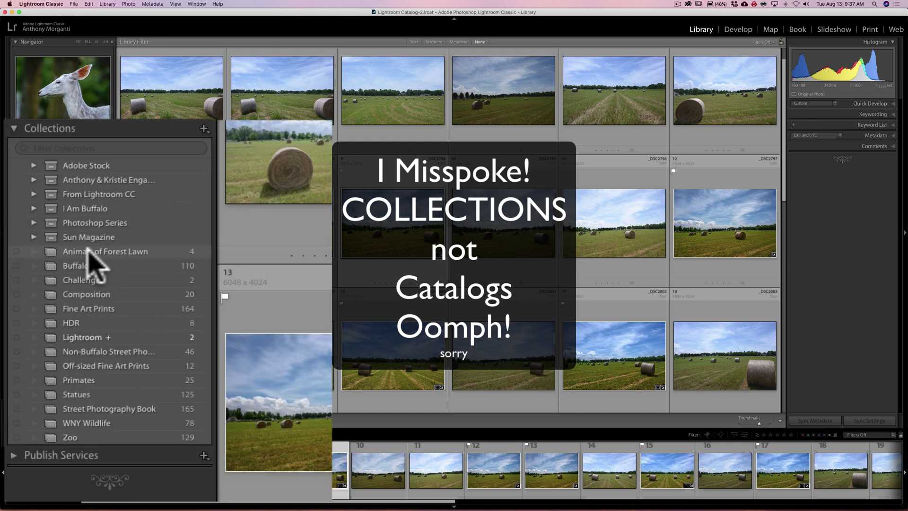
pyautogui.rightClick(132, 250)
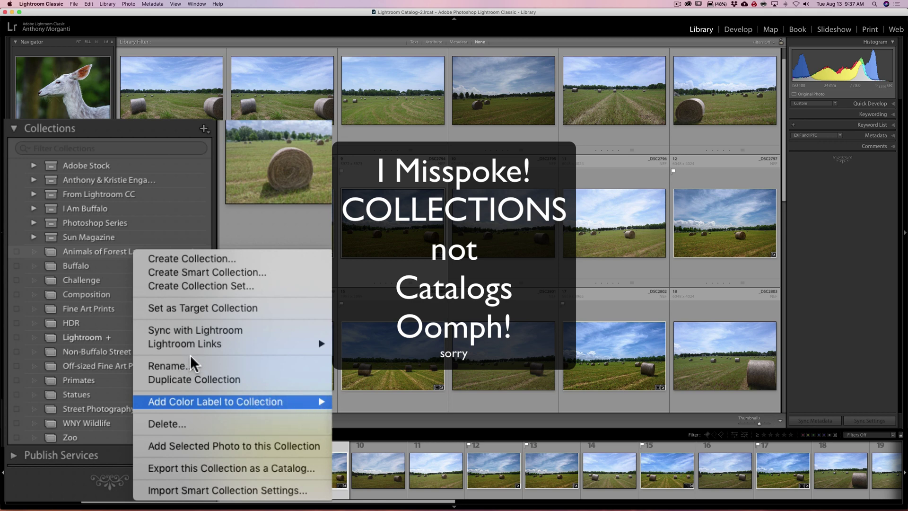
pyautogui.press('Escape')
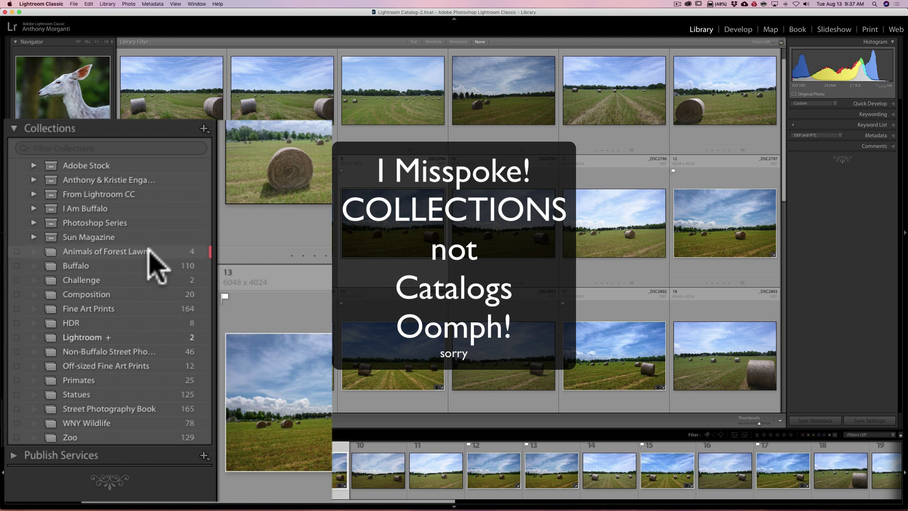
pyautogui.scroll(6, 150, 265)
pyautogui.scroll(-3, 149, 283)
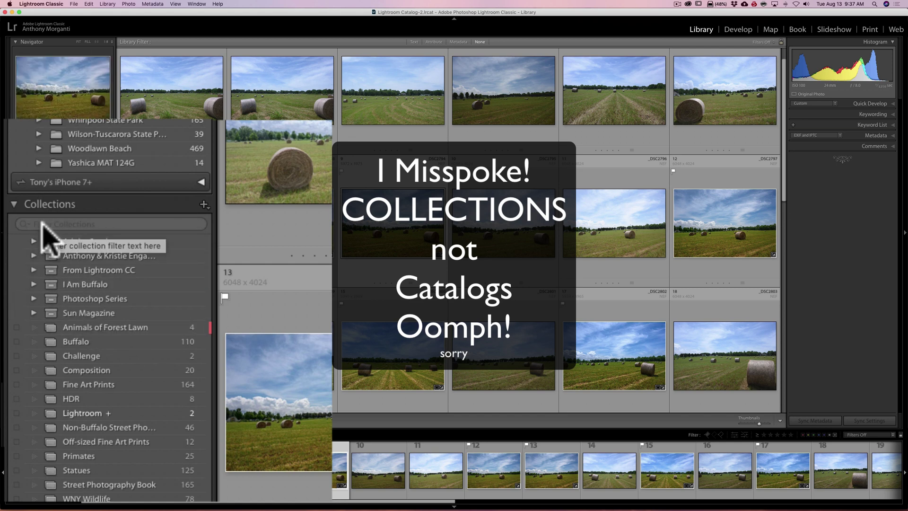
pyautogui.click(59, 223)
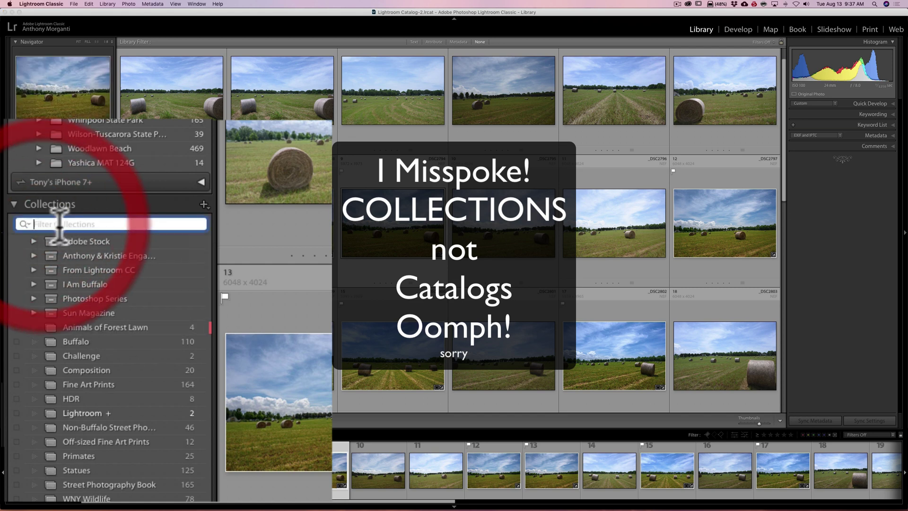
pyautogui.click(26, 226)
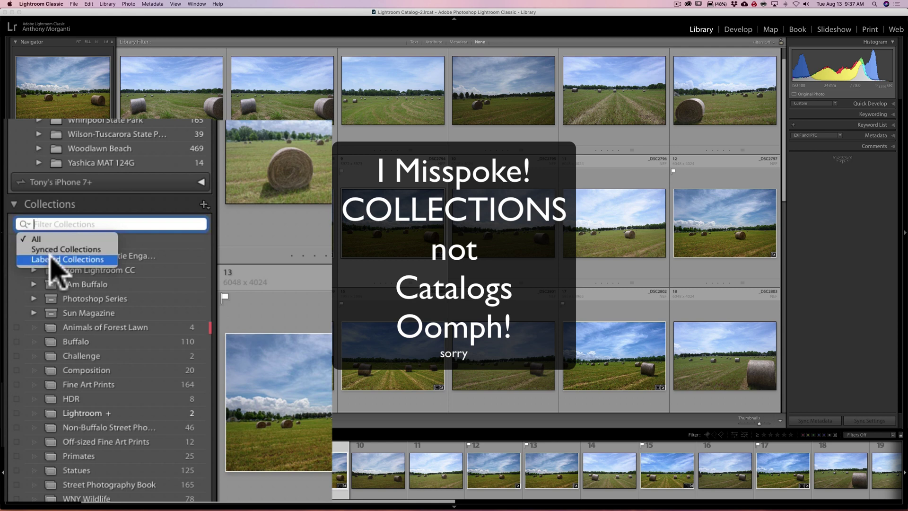
pyautogui.click(67, 260)
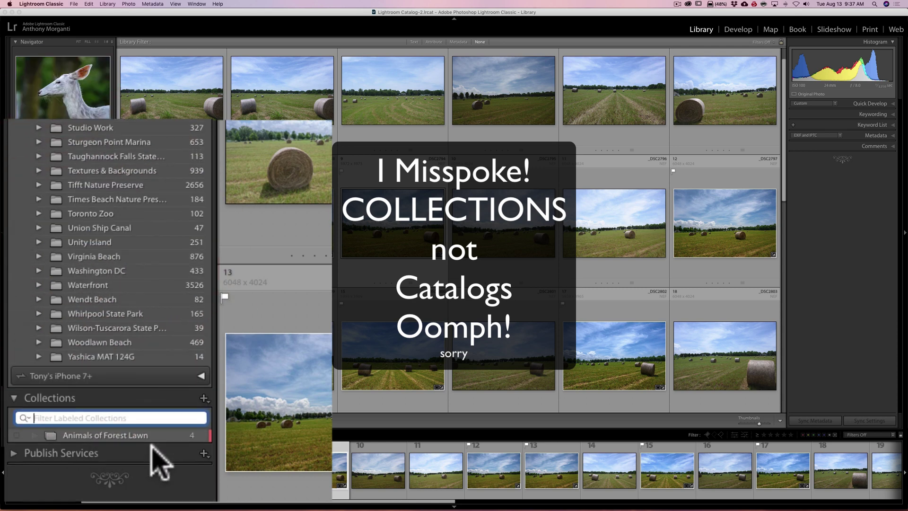
pyautogui.click(24, 420)
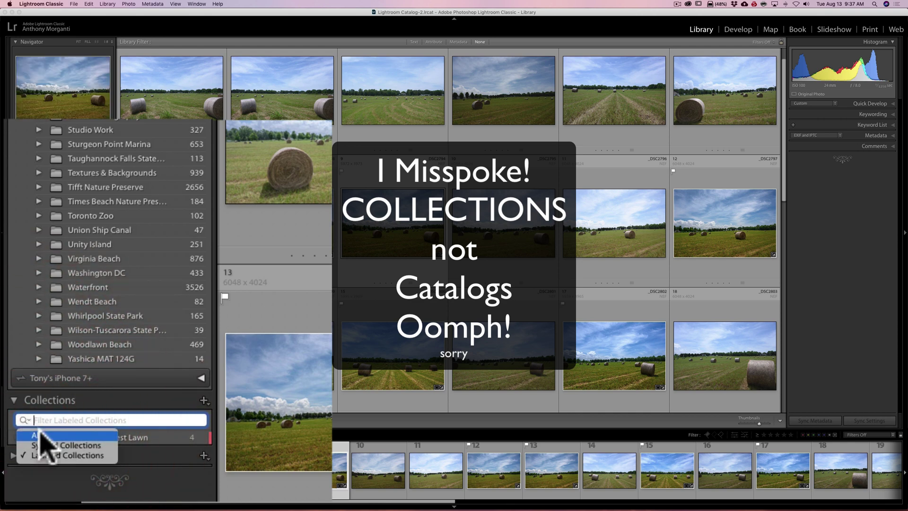
pyautogui.click(45, 438)
pyautogui.scroll(-10, 97, 385)
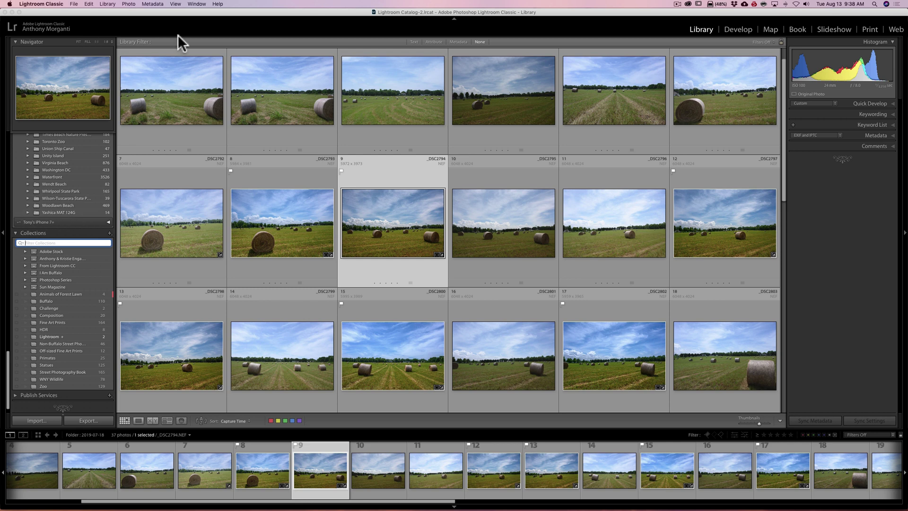
# Open the Color Label Set editor and rename the red image label to 'Images I've Sold'.
pyautogui.click(159, 6)
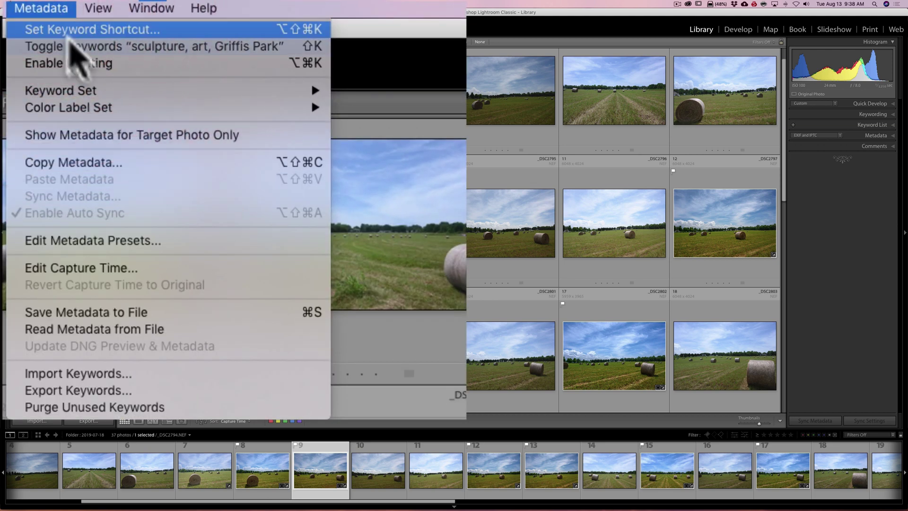
pyautogui.moveTo(106, 107)
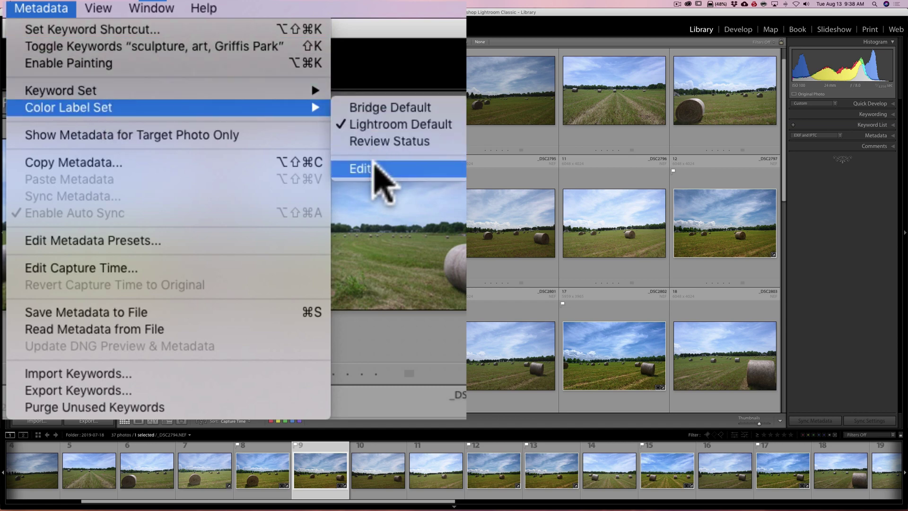
pyautogui.click(374, 168)
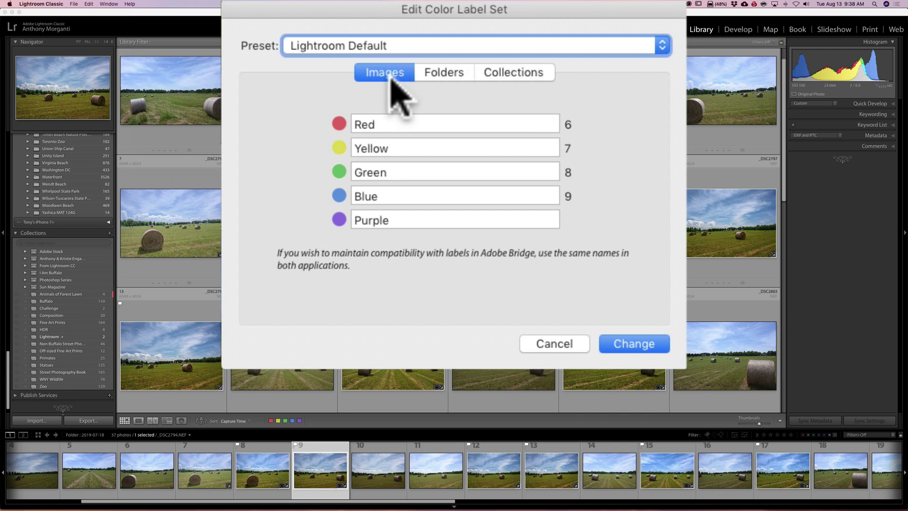
pyautogui.click(423, 124)
pyautogui.moveTo(422, 124); pyautogui.dragTo(304, 123)
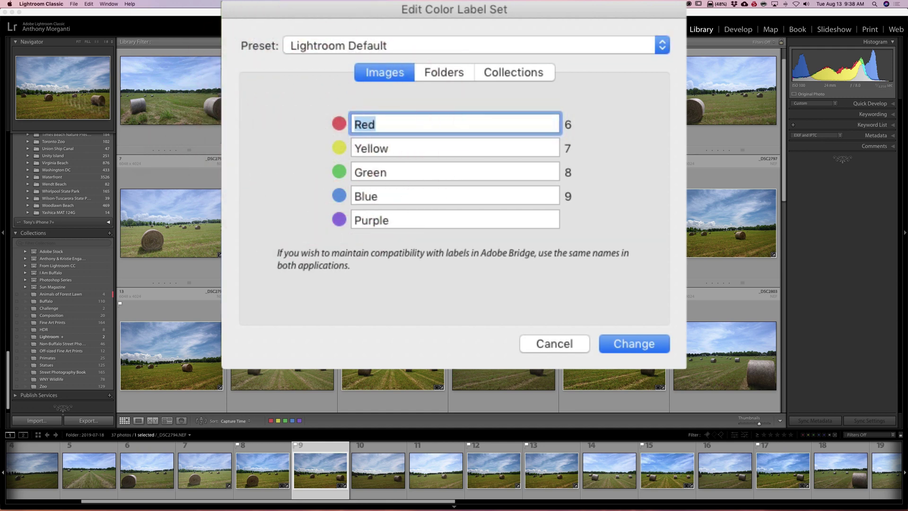
pyautogui.write('Ima')
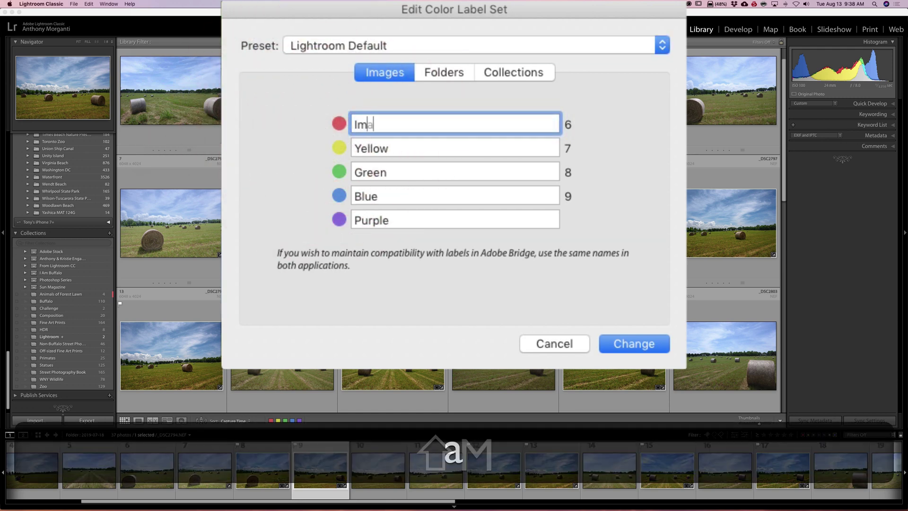
pyautogui.write("ges I've Sold")
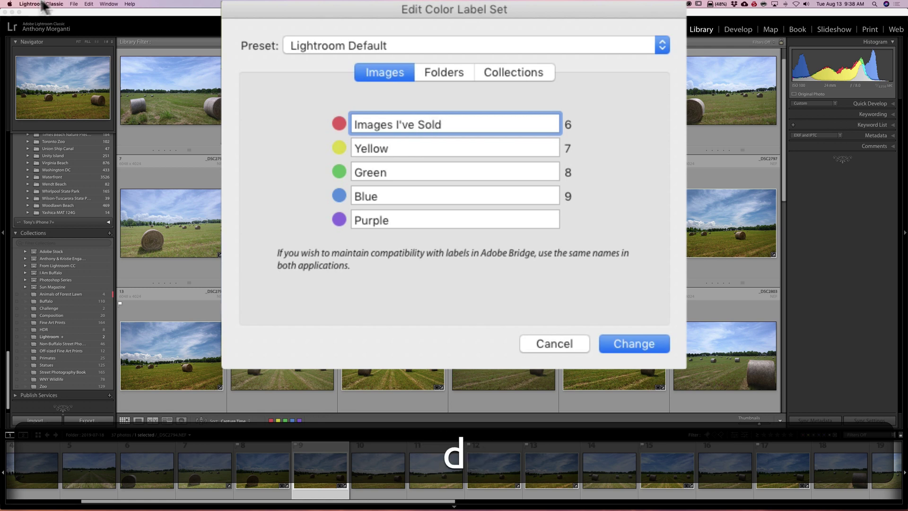
# Review the folder and collection label names and the preset list, leaving presets unchanged.
pyautogui.click(442, 77)
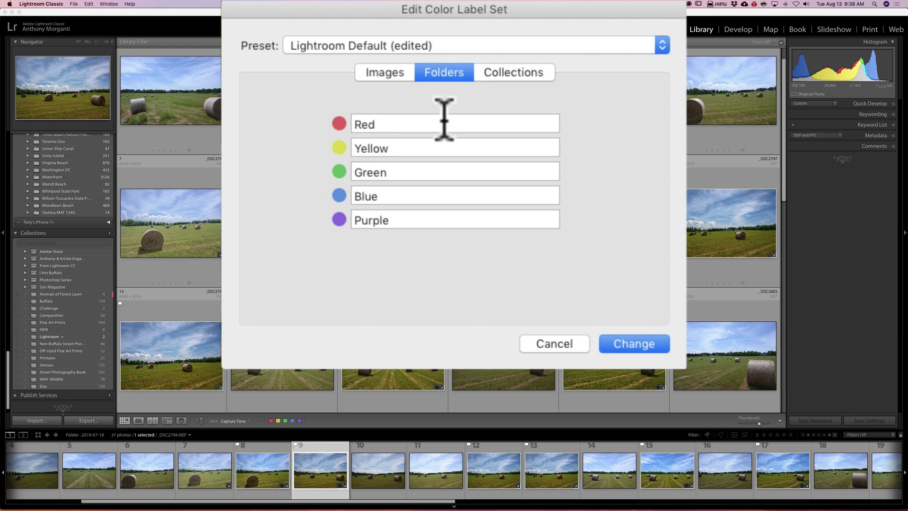
pyautogui.click(506, 74)
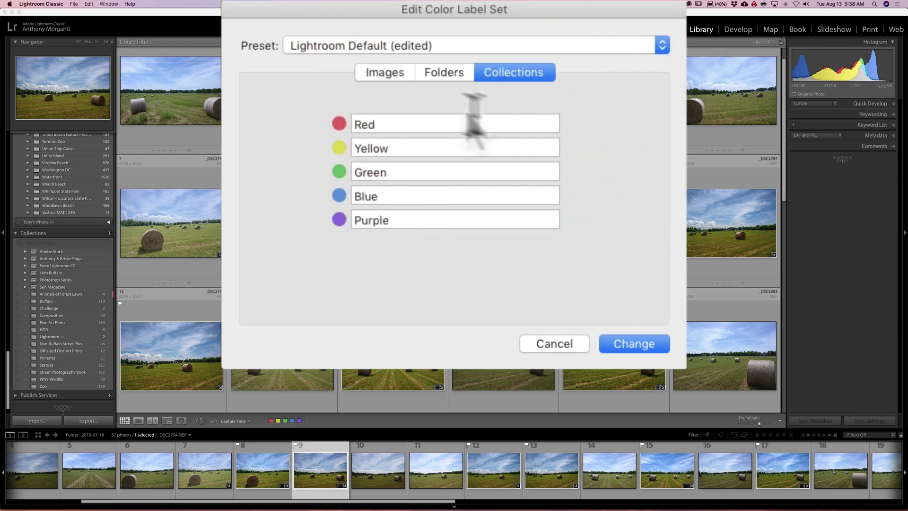
pyautogui.click(403, 75)
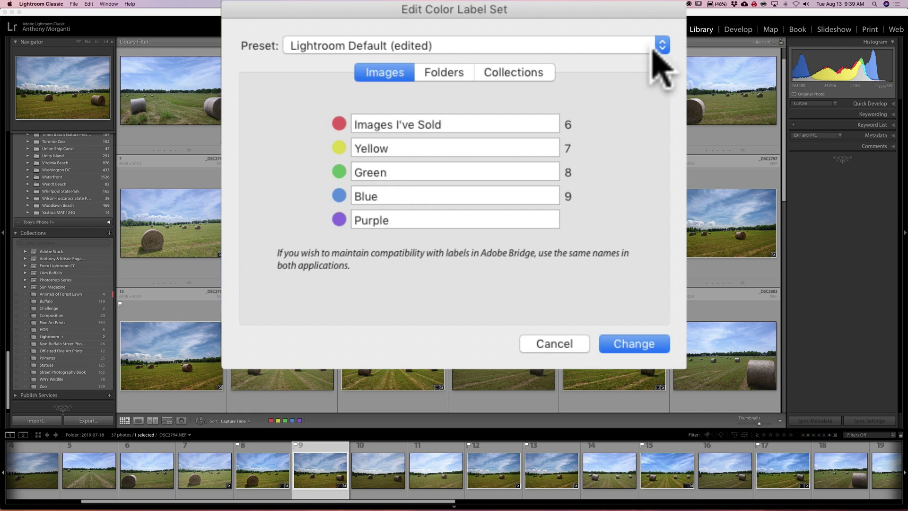
pyautogui.click(653, 47)
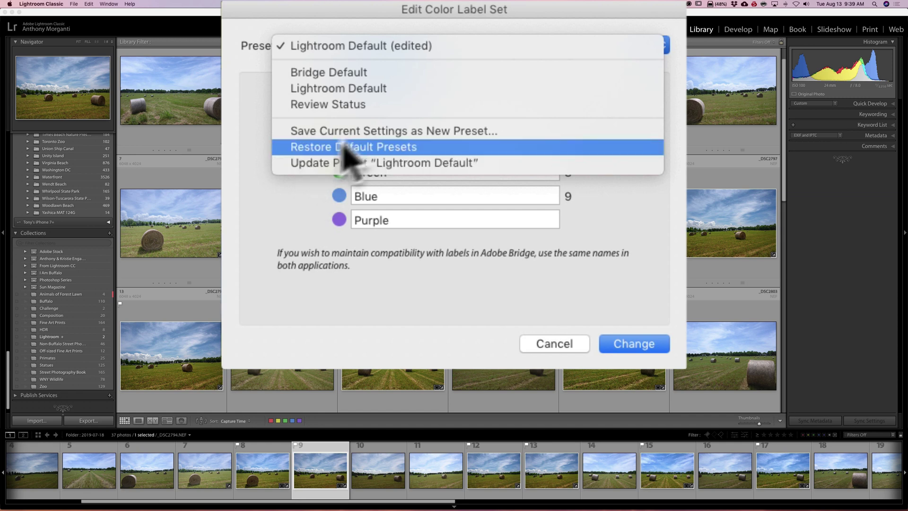
pyautogui.click(236, 93)
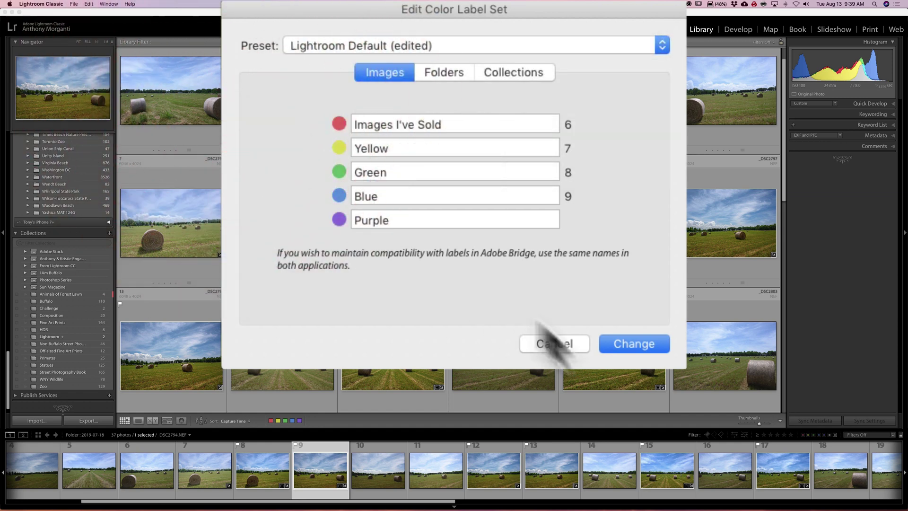
# Close the color label editor and open the HDR collection from the Collections panel.
pyautogui.click(563, 342)
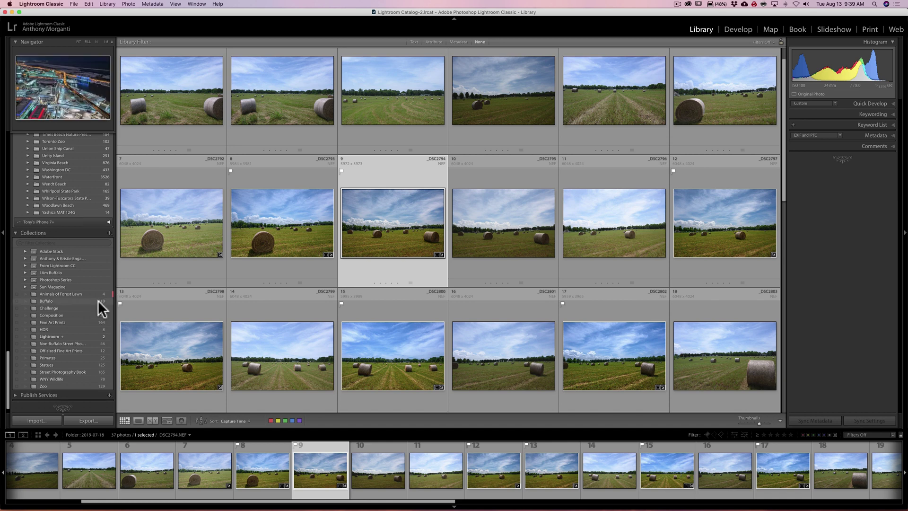
pyautogui.scroll(-2, 97, 299)
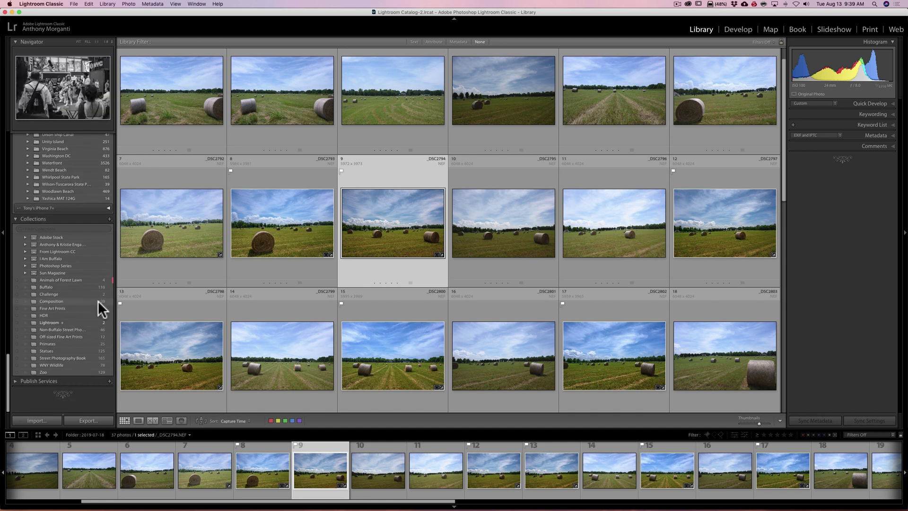
pyautogui.click(72, 316)
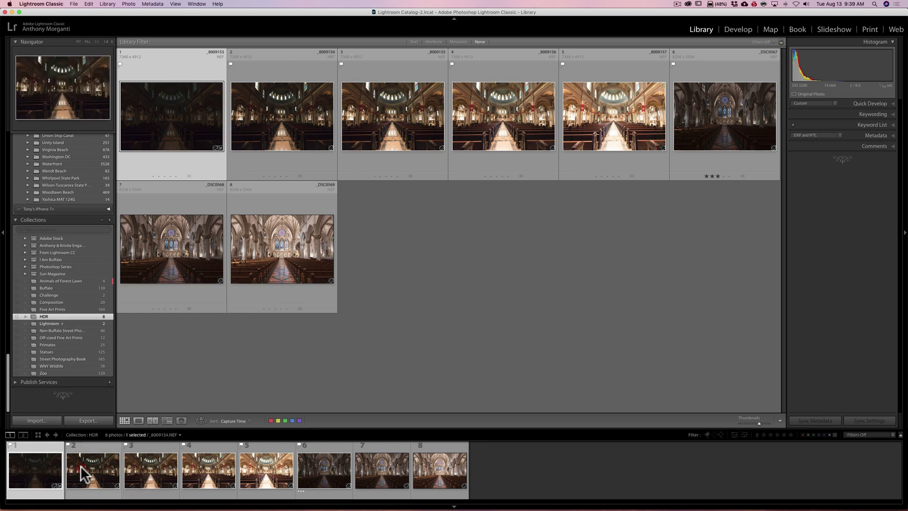
# Review church photos 2 through 8 in the filmstrip, then select photos 1 through 5.
pyautogui.click(95, 471)
pyautogui.click(147, 473)
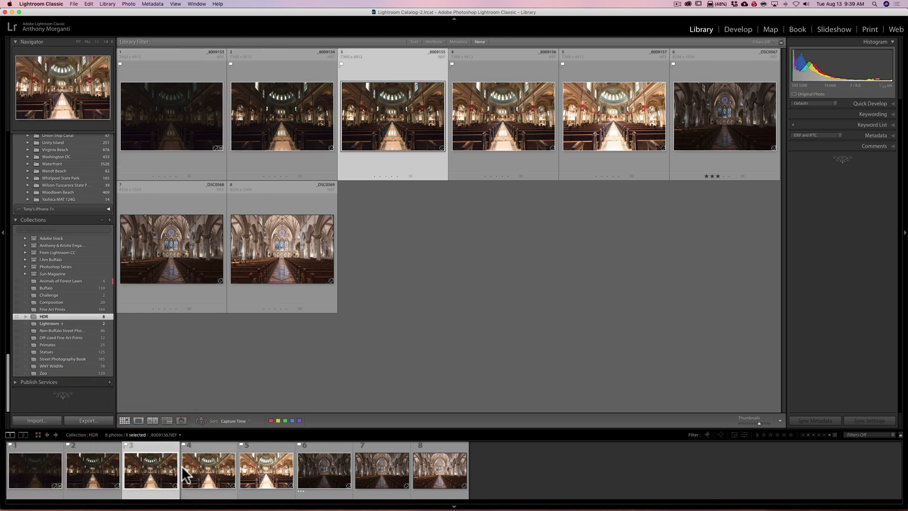
pyautogui.click(196, 471)
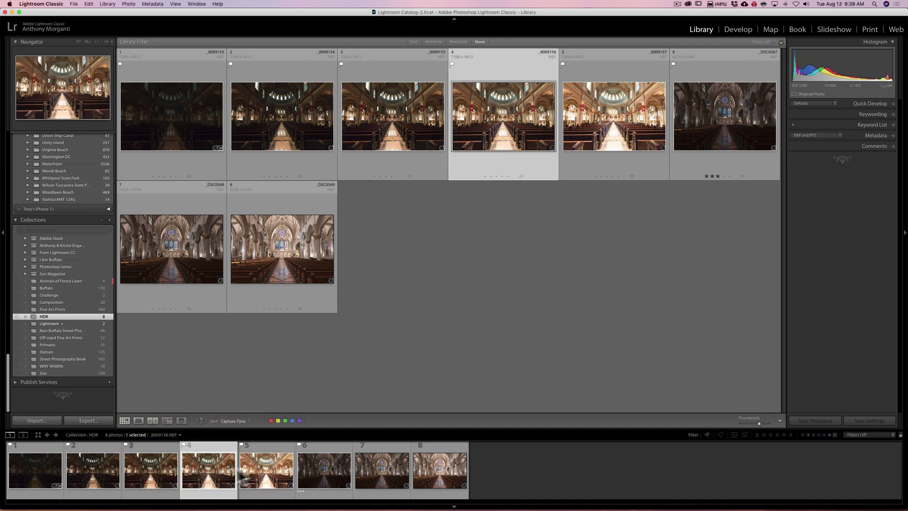
pyautogui.click(261, 467)
pyautogui.click(169, 466)
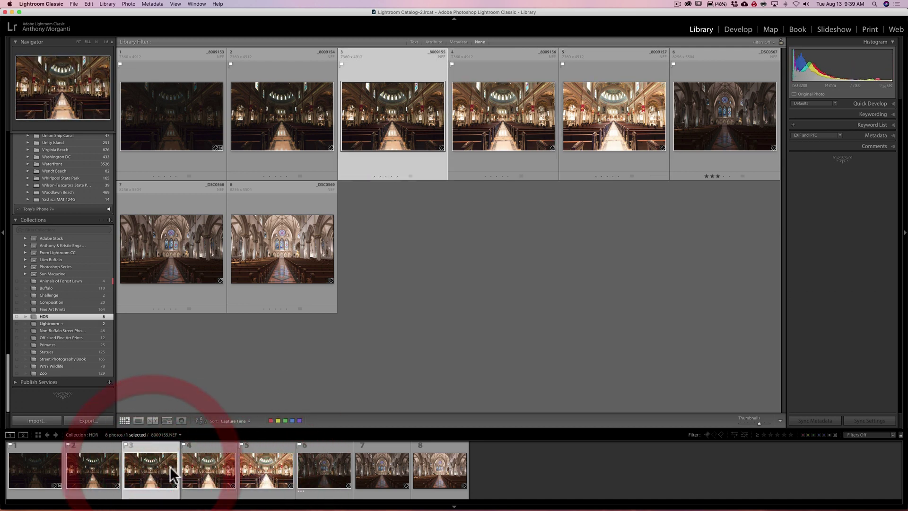
pyautogui.click(320, 476)
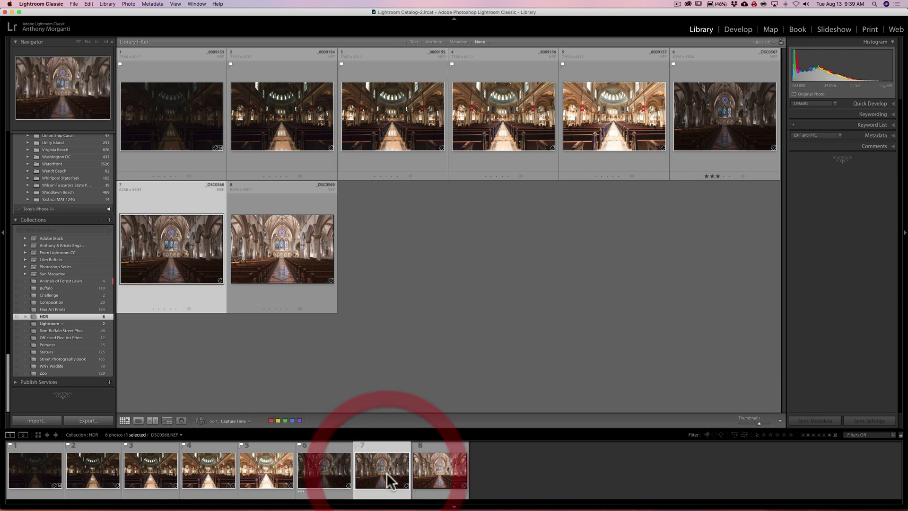
pyautogui.click(441, 471)
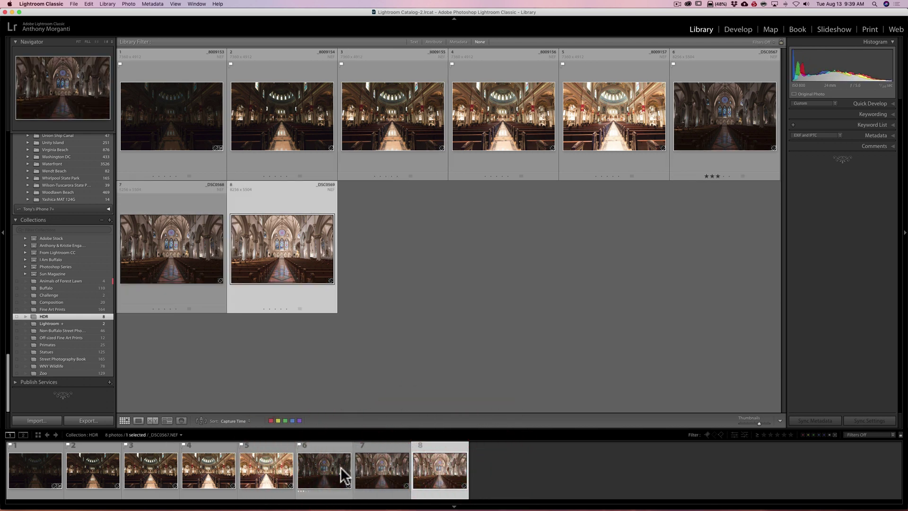
pyautogui.click(341, 467)
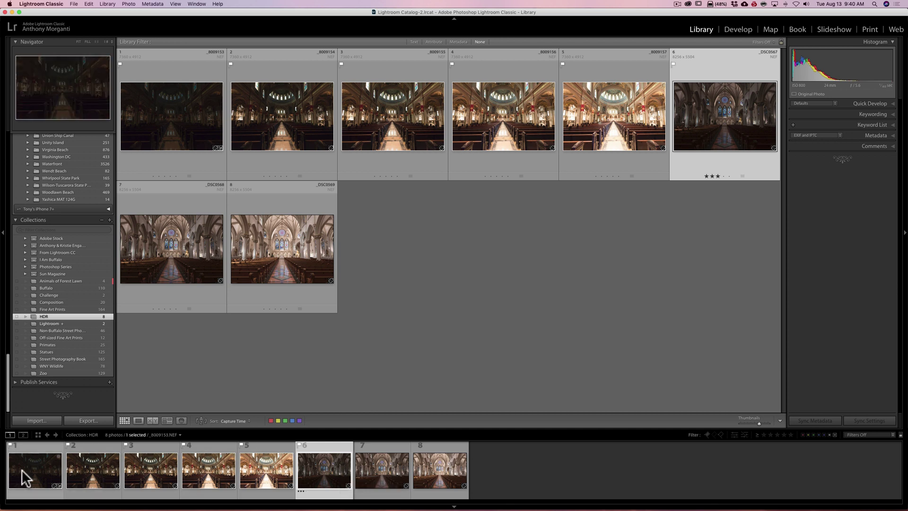
pyautogui.click(40, 464)
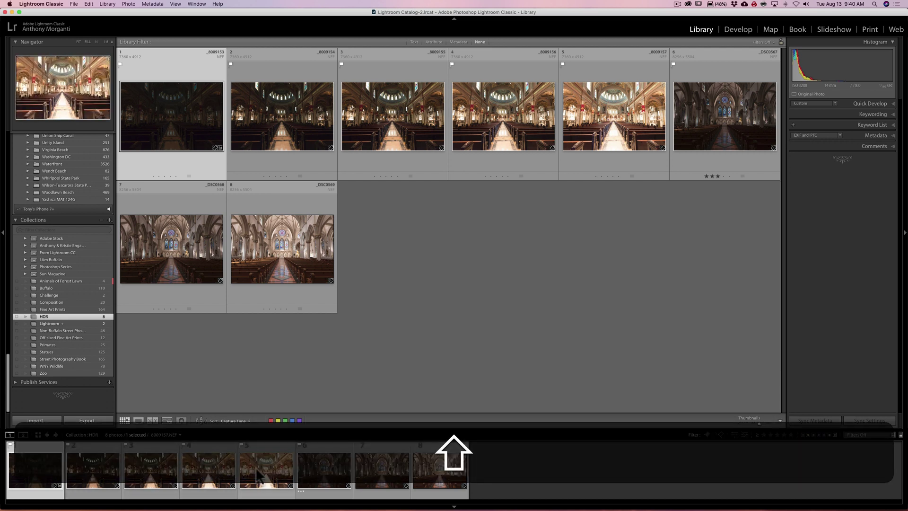
pyautogui.keyDown('shift'); pyautogui.click(259, 473); pyautogui.keyUp('shift')
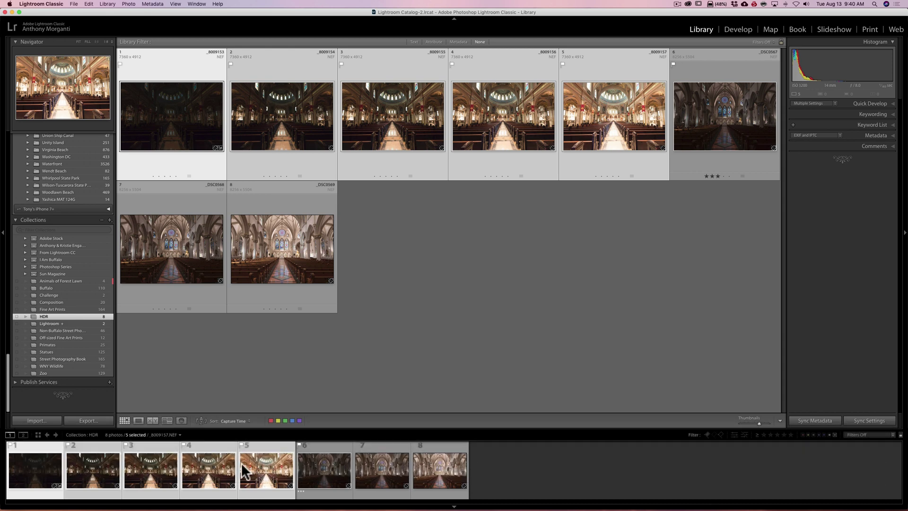
# Group the five selected exposures into a stack.
pyautogui.rightClick(211, 453)
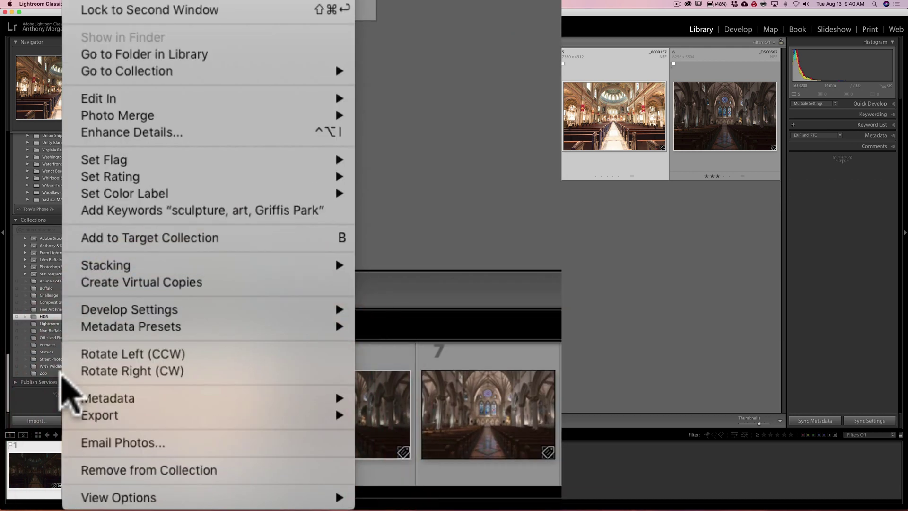
pyautogui.moveTo(253, 265)
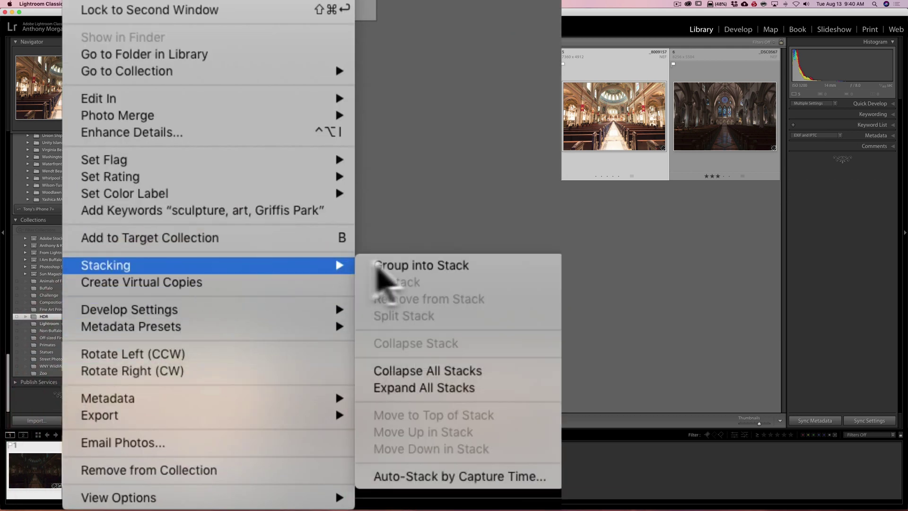
pyautogui.click(426, 265)
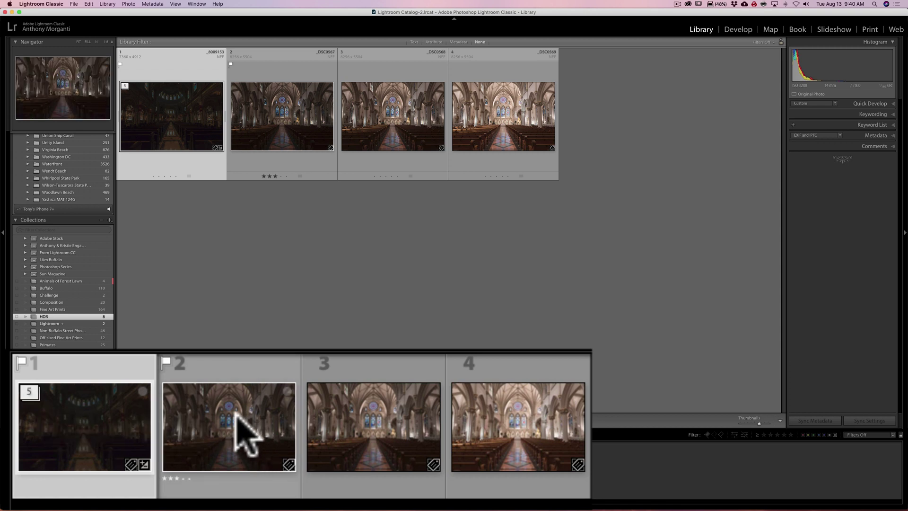
# Select the remaining three exposures and group them into a second stack.
pyautogui.click(239, 419)
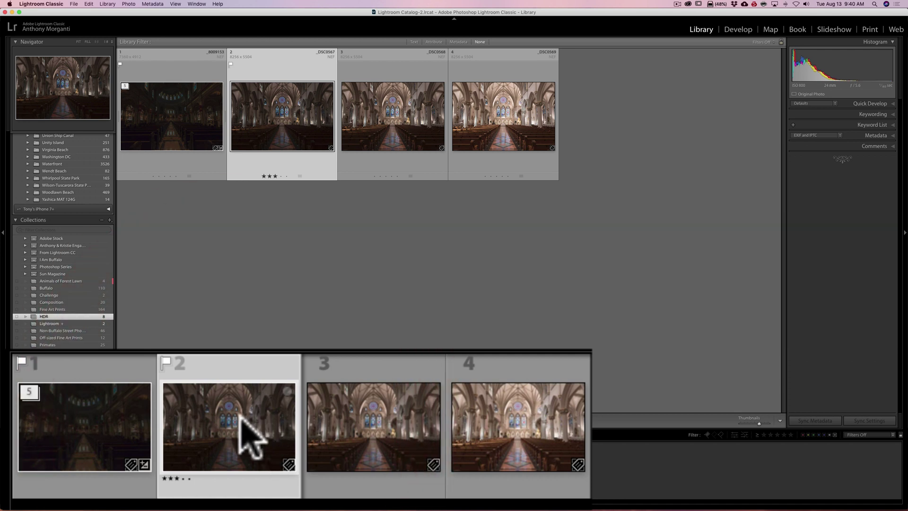
pyautogui.keyDown('shift'); pyautogui.click(530, 415); pyautogui.keyUp('shift')
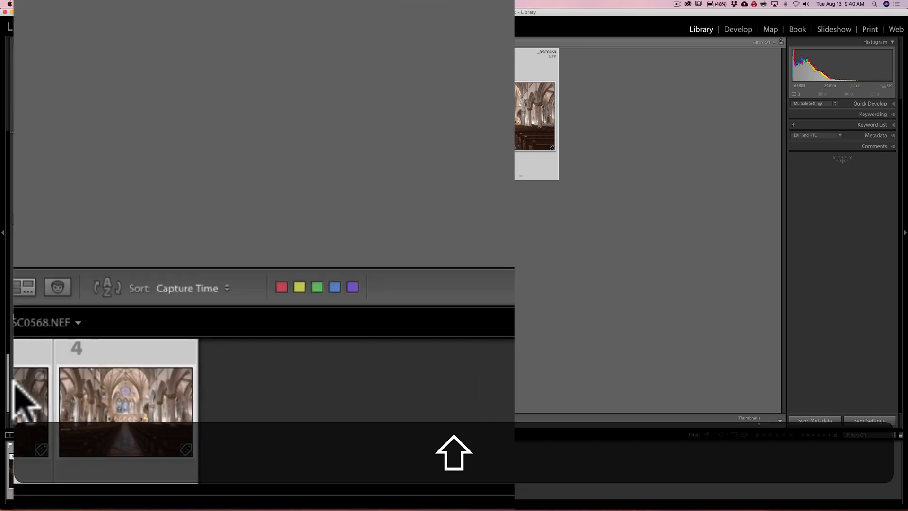
pyautogui.rightClick(20, 395)
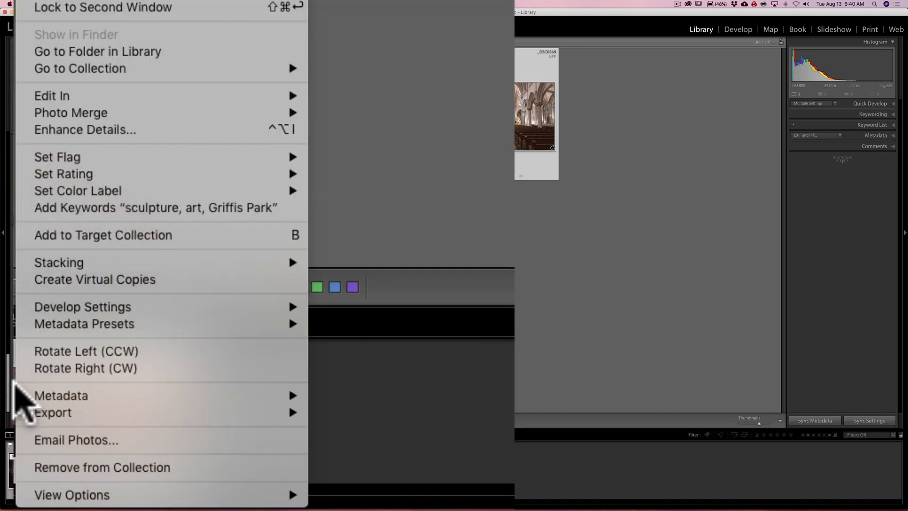
pyautogui.moveTo(244, 260)
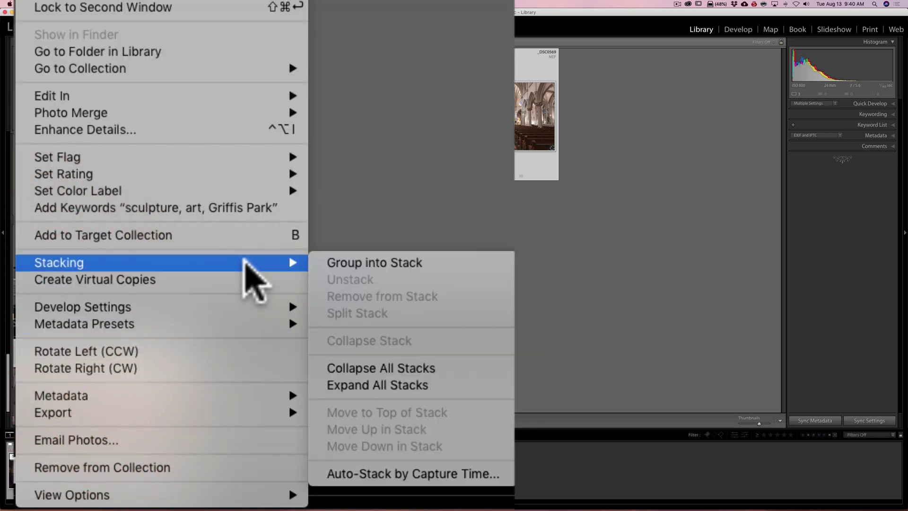
pyautogui.click(332, 263)
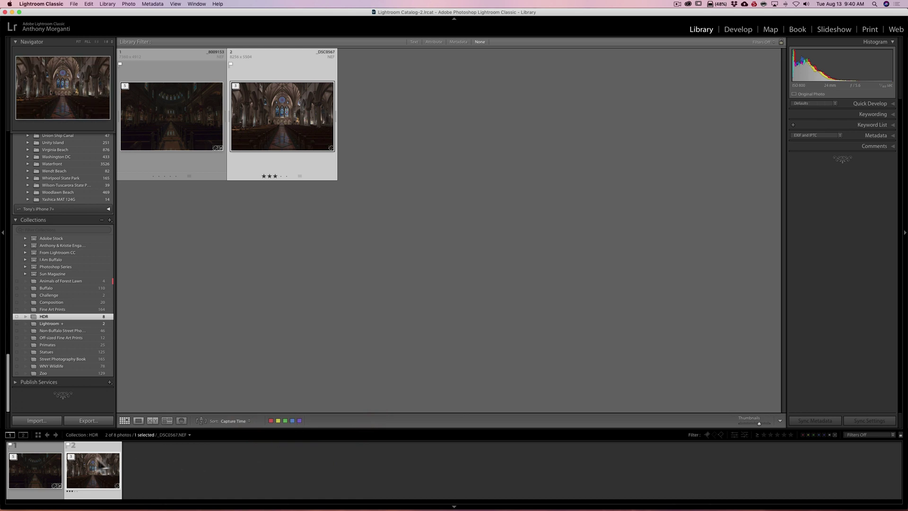
# Select both stacks and run a Photo Merge > HDR on each at once.
pyautogui.click(39, 464)
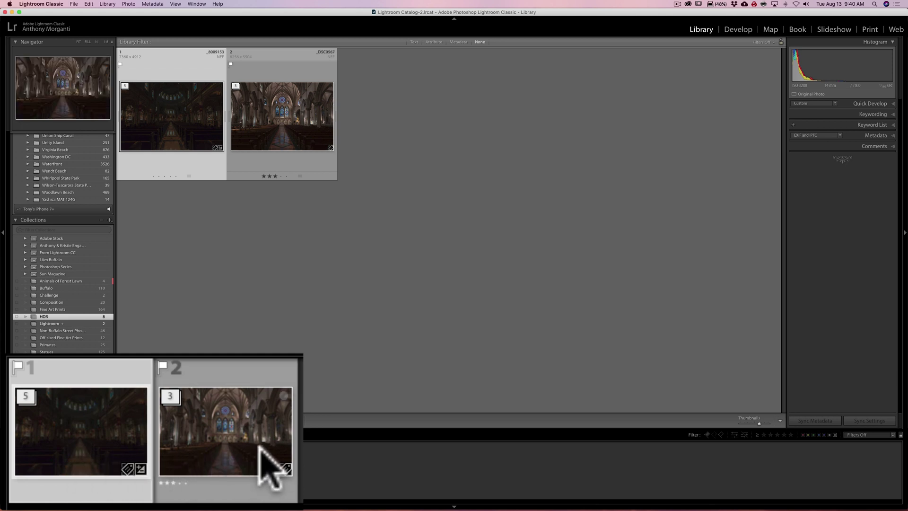
pyautogui.keyDown('shift'); pyautogui.click(95, 471); pyautogui.keyUp('shift')
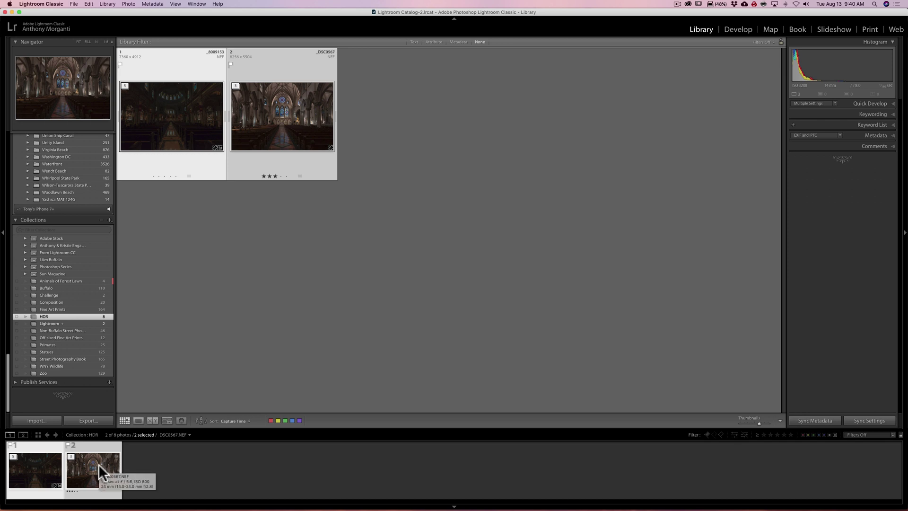
pyautogui.rightClick(93, 465)
pyautogui.moveTo(272, 110)
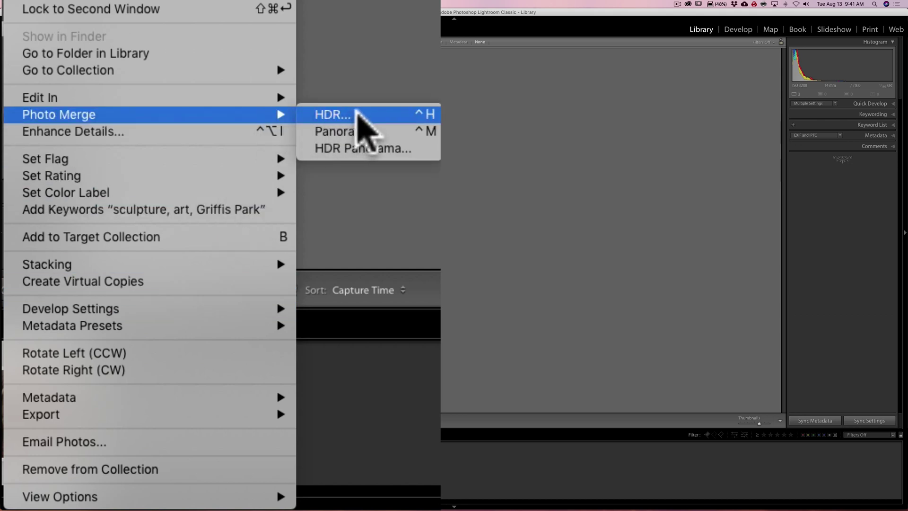
pyautogui.click(358, 113)
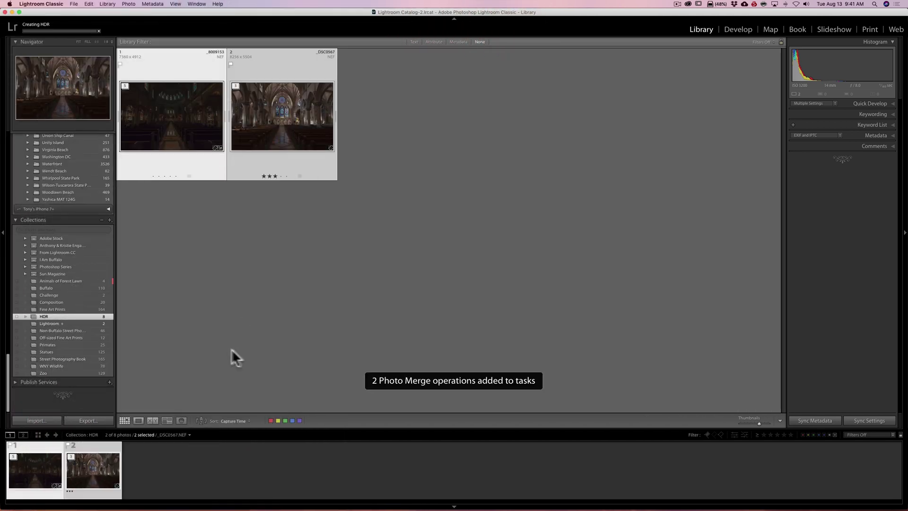